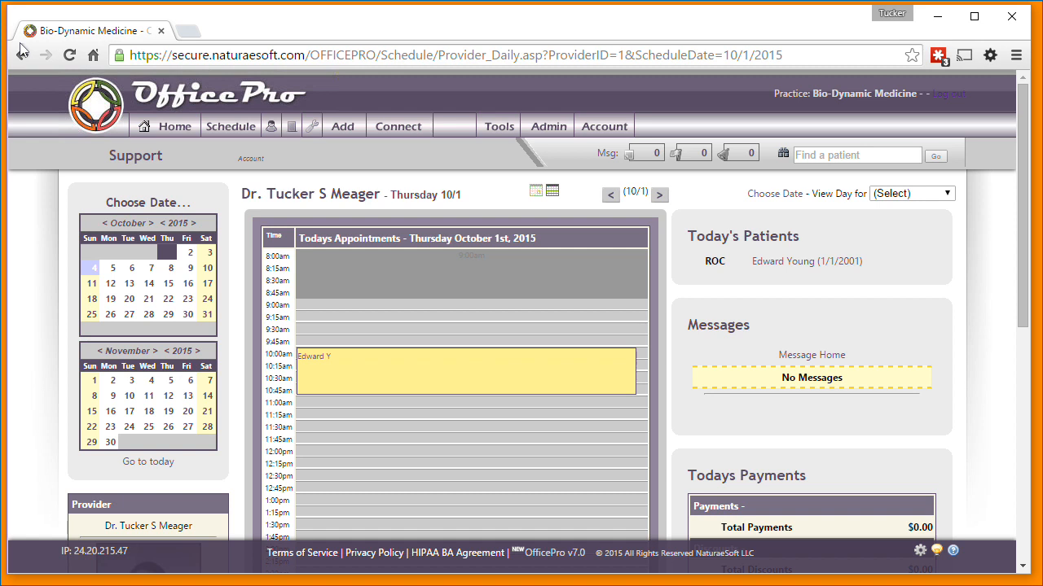
Open the encounter for the 10:00 am appointment on October 1st and remove its 99202 service.
mouse_move(467, 368)
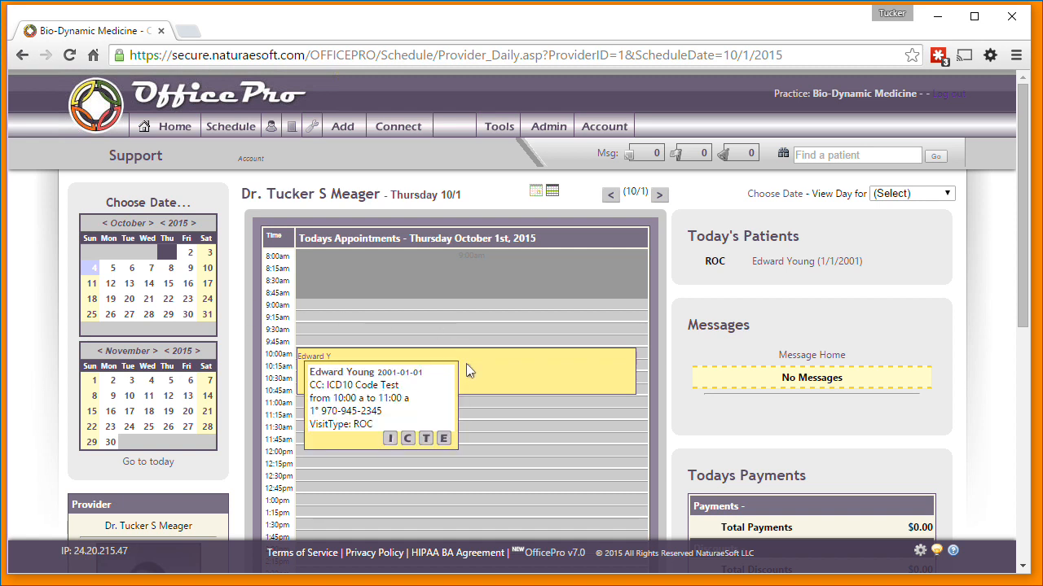
click(443, 440)
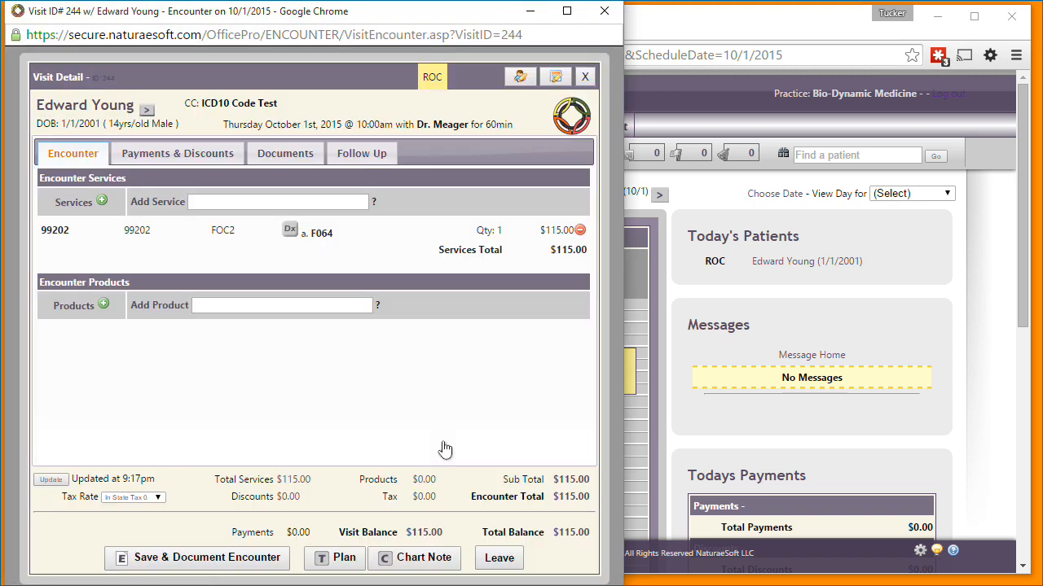
click(580, 231)
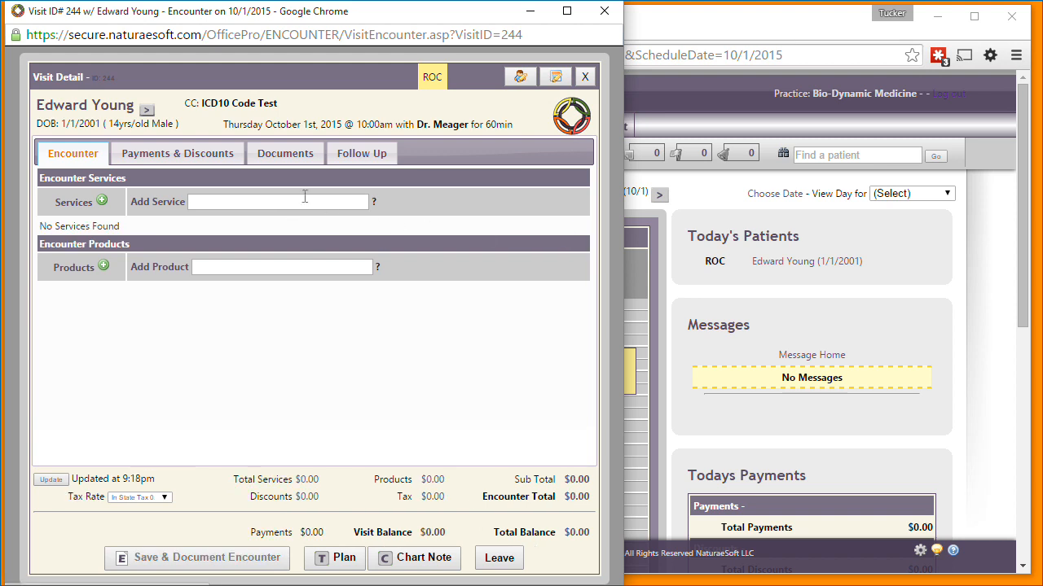
Add the services 98926 CST 3-4 Regions and 97140 Manual Therapy to the encounter.
click(238, 196)
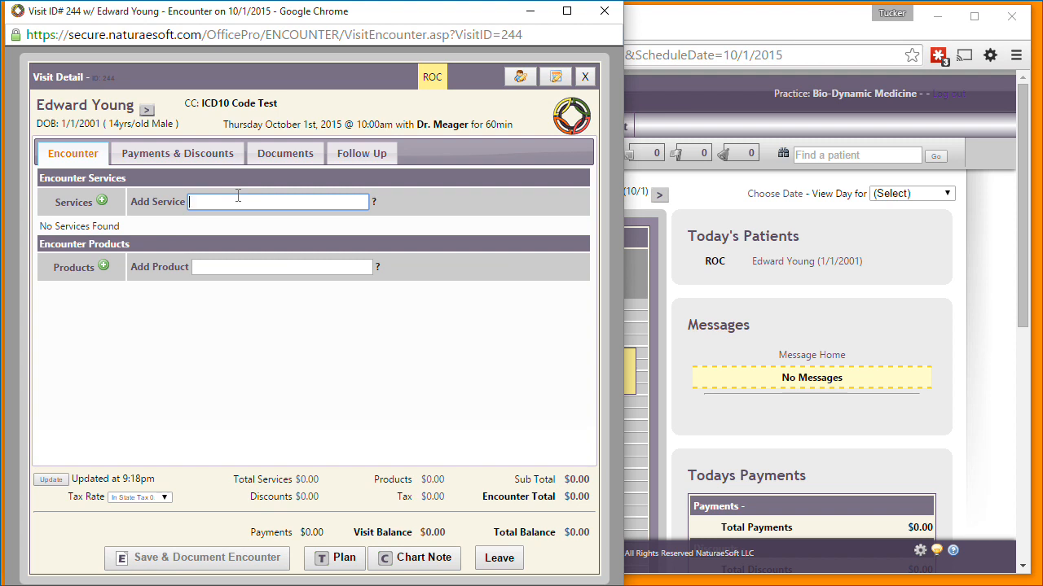
text(9)
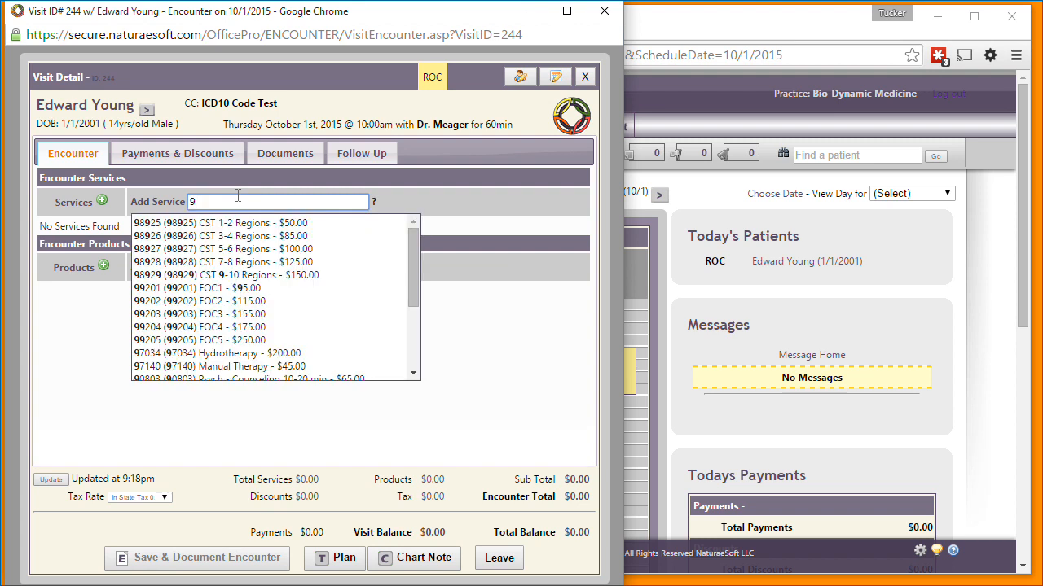
click(181, 236)
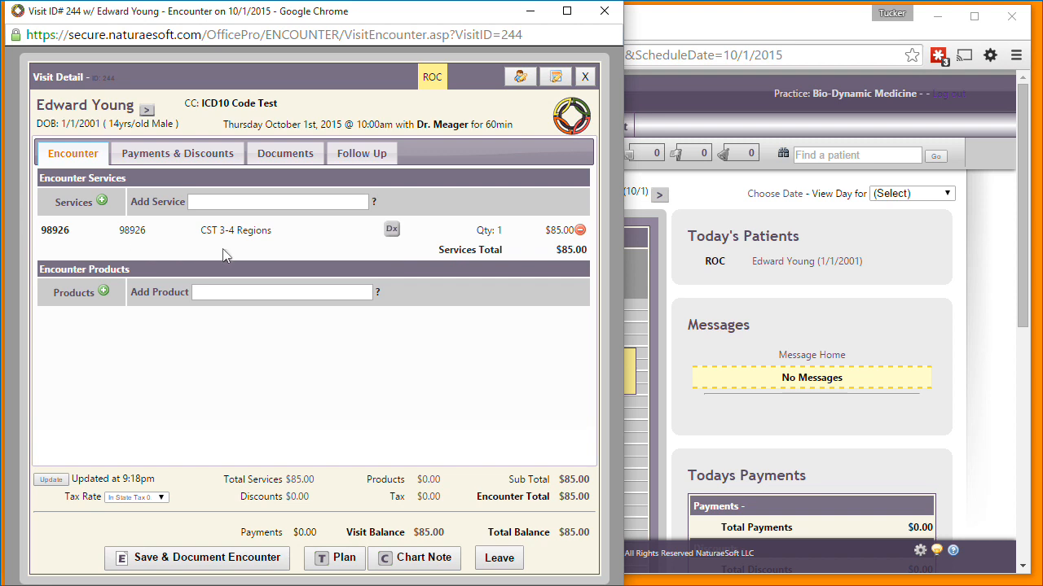
click(227, 203)
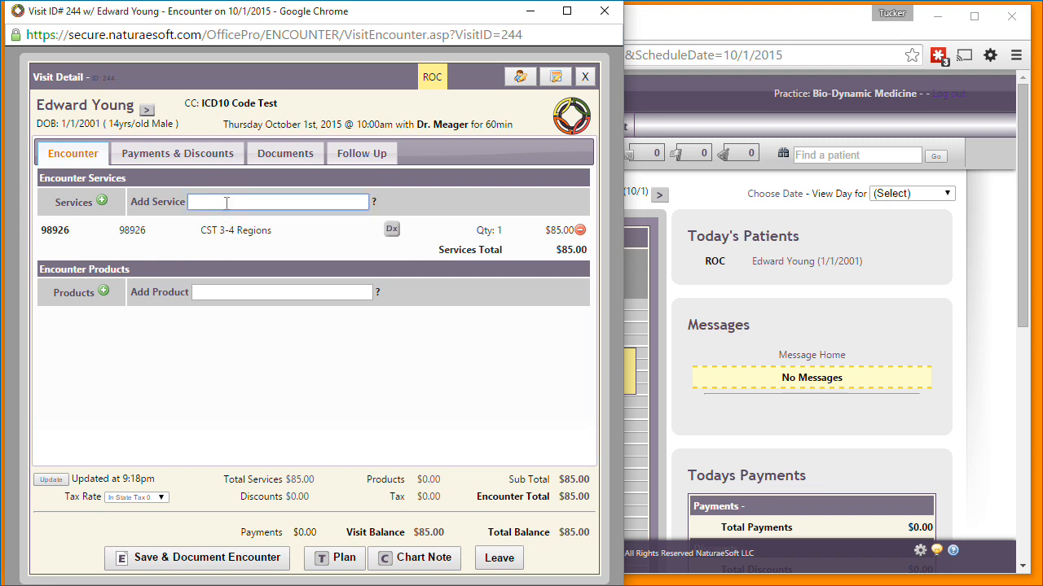
text(97)
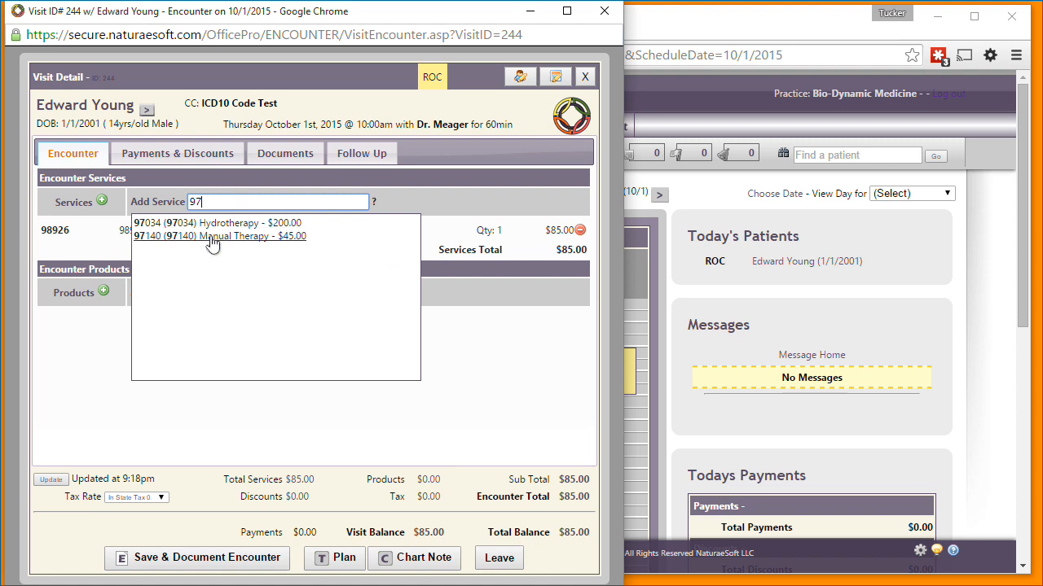
click(210, 237)
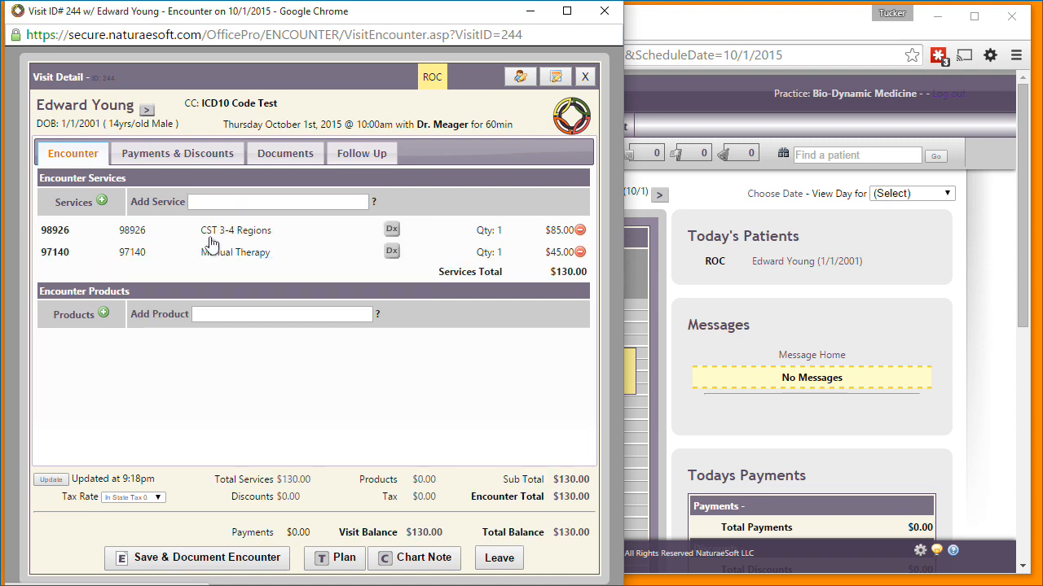
Assign R51 (Headache, NOS) as the first diagnosis code of the 98926 service.
click(393, 236)
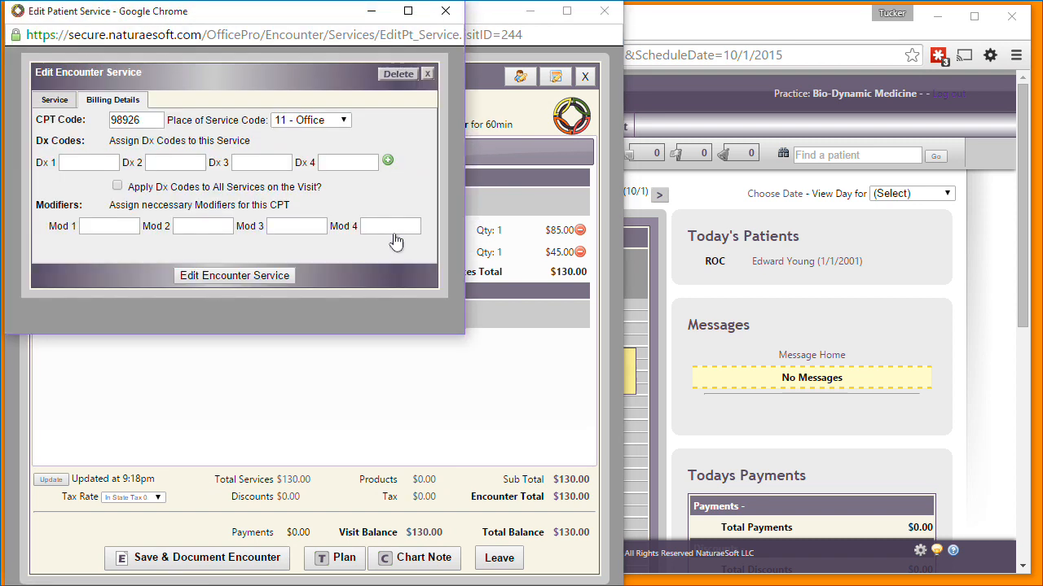
click(81, 163)
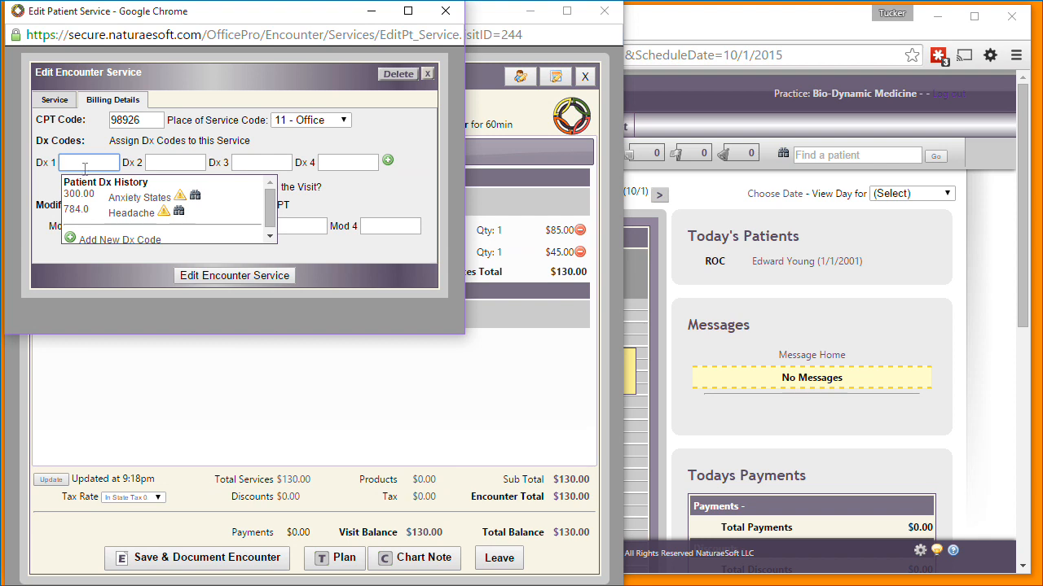
text(Head)
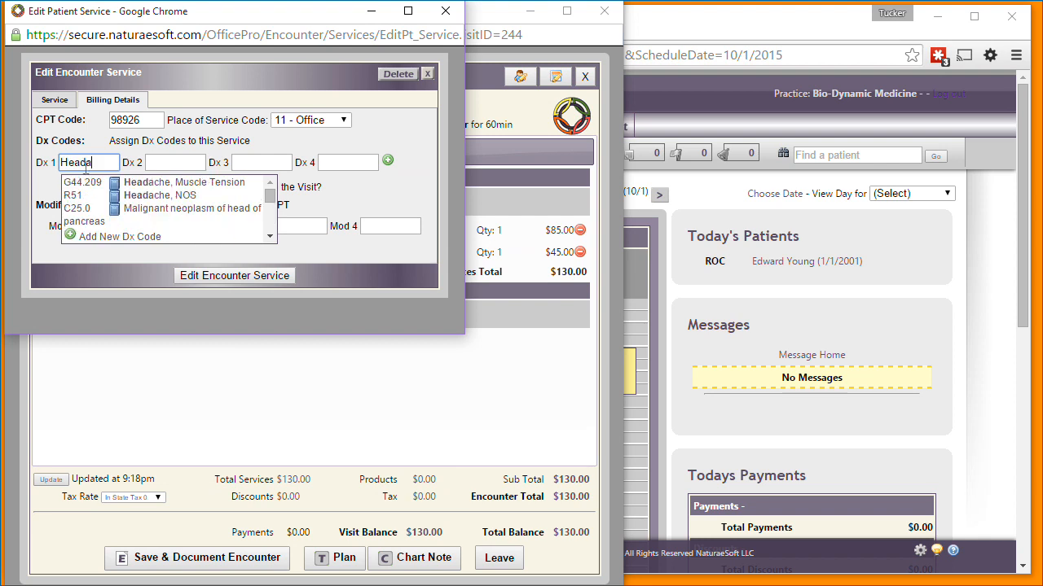
text(a)
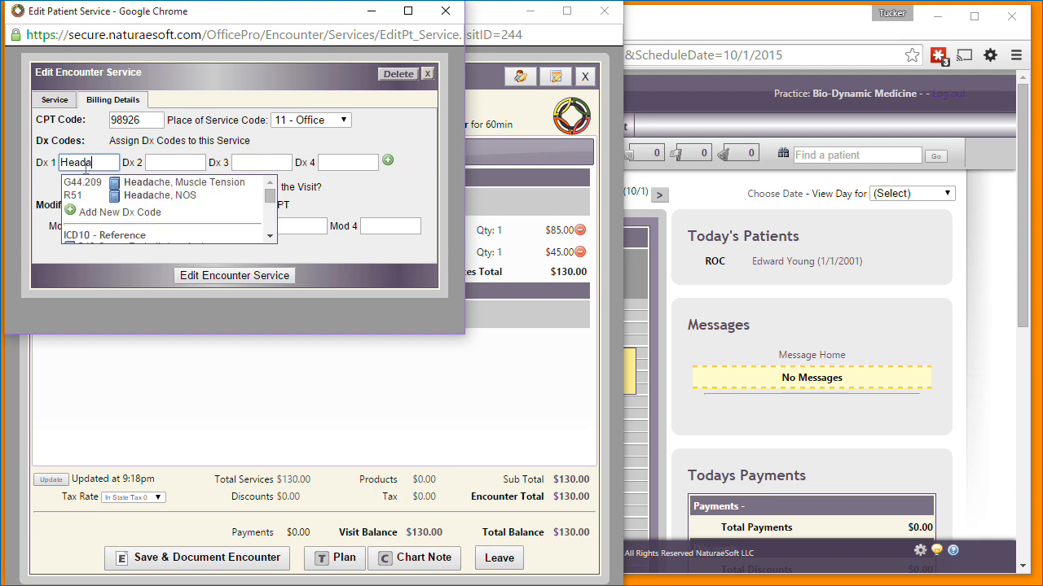
click(153, 196)
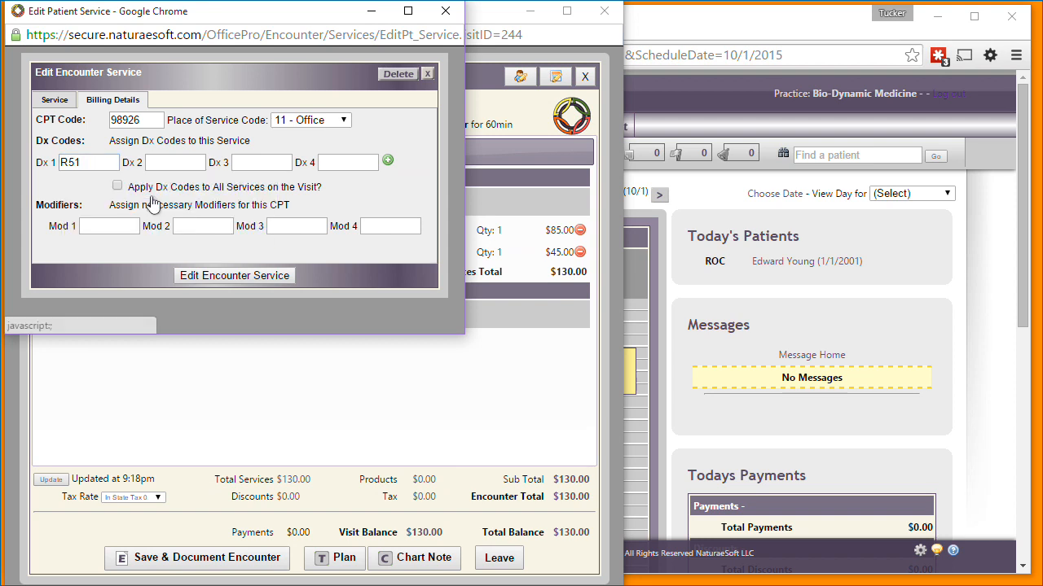
Assign F41.9 (Anxiety state, unspecified) as the second diagnosis code and save the codes to all services on the visit.
click(156, 164)
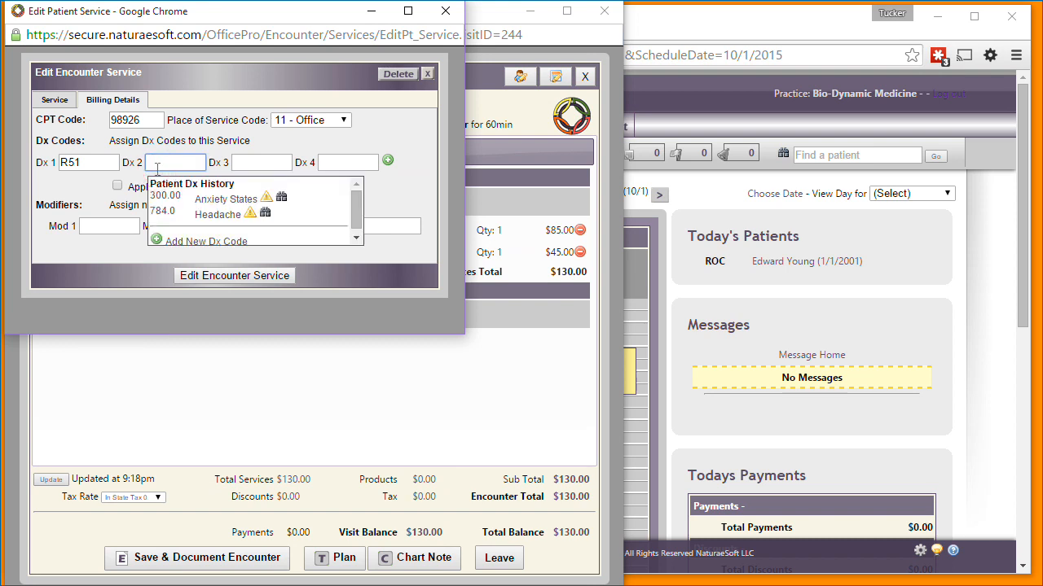
text(Anxi)
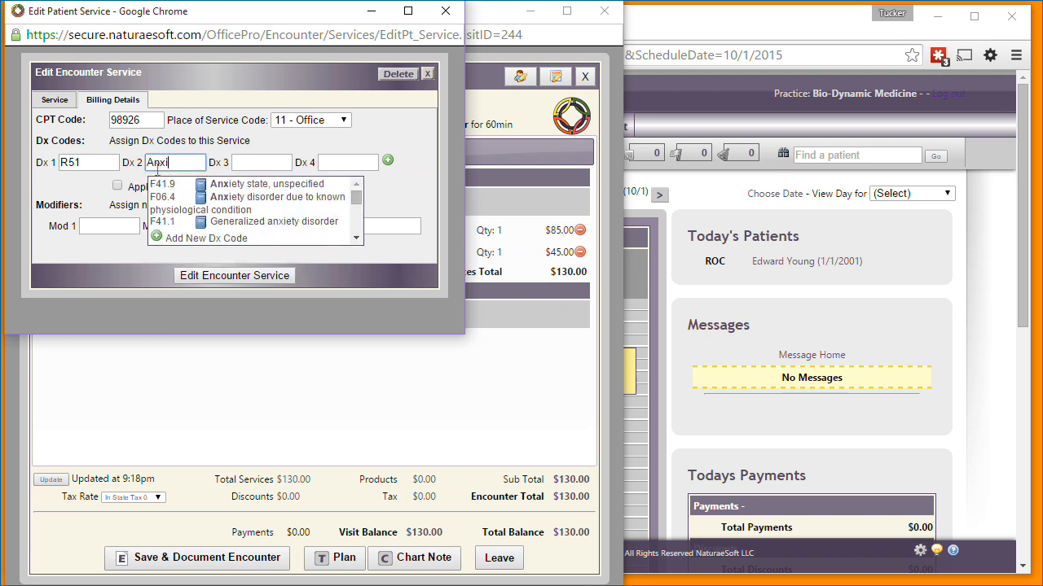
click(287, 192)
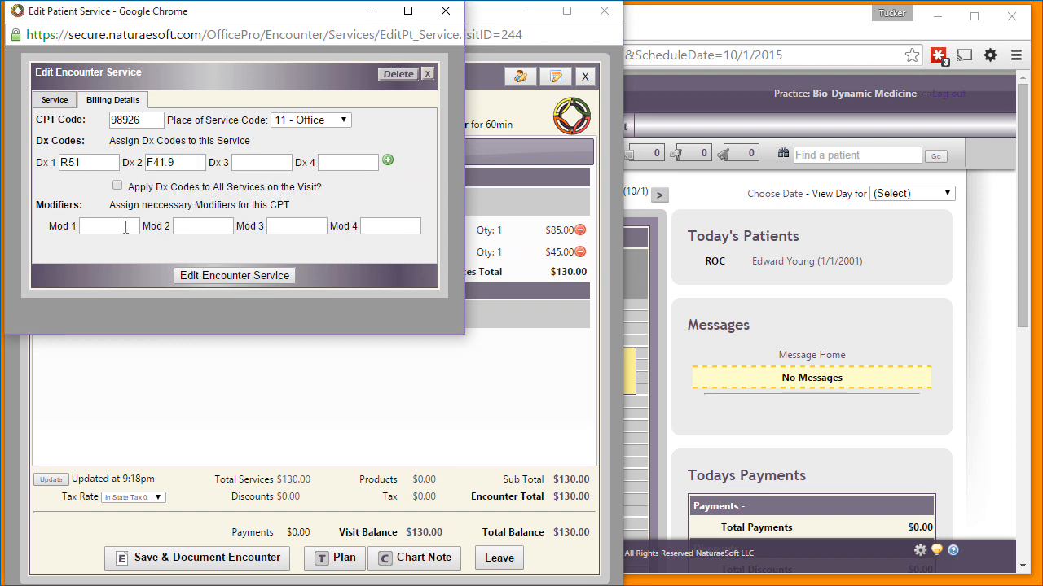
click(117, 186)
click(214, 277)
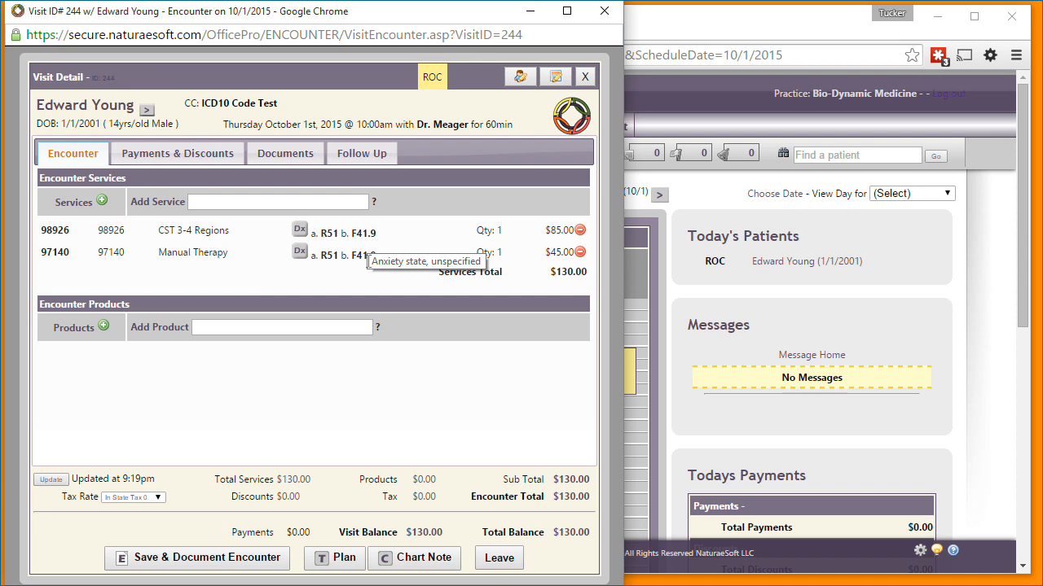
Choose Traumagesic Complex (TRA23) as an encounter product and accept it for drop shipping to the patient.
click(246, 328)
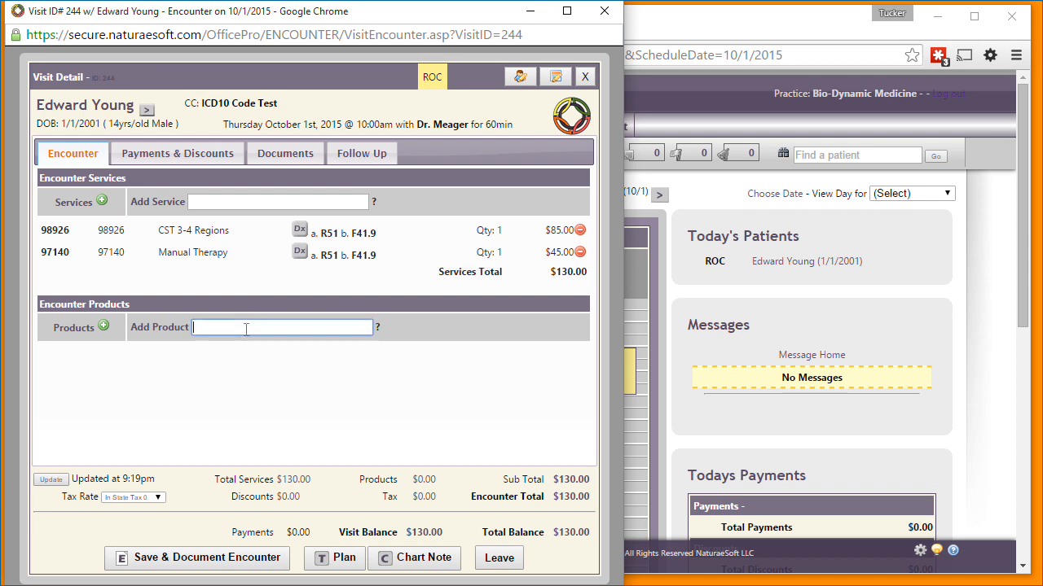
text(t)
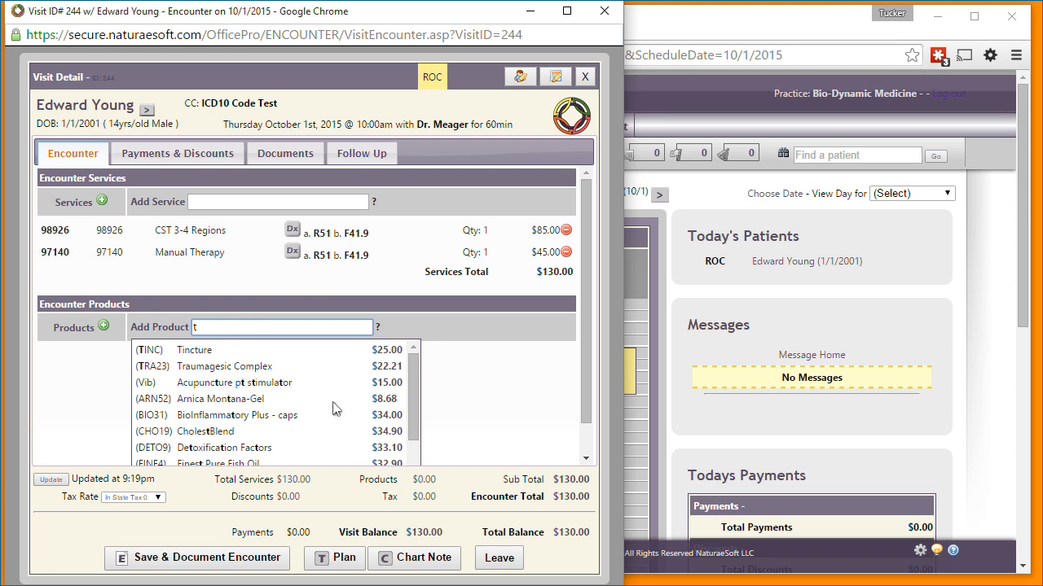
text(r)
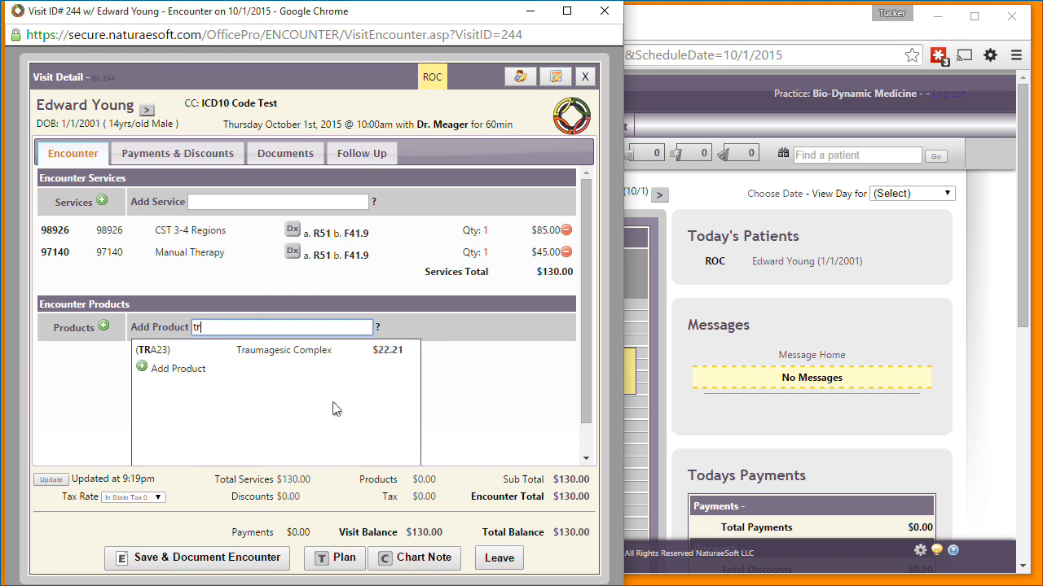
click(284, 355)
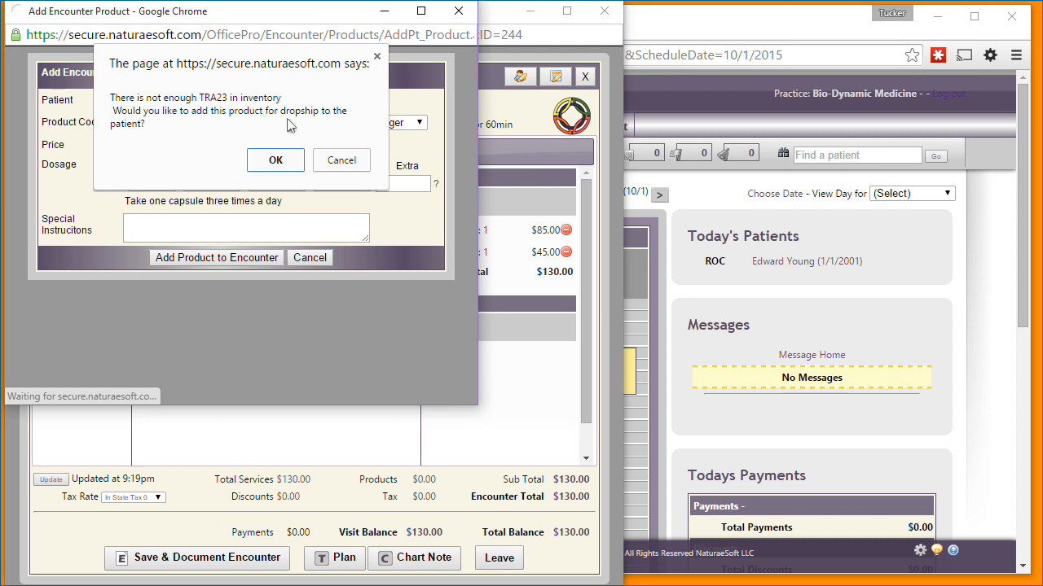
click(272, 167)
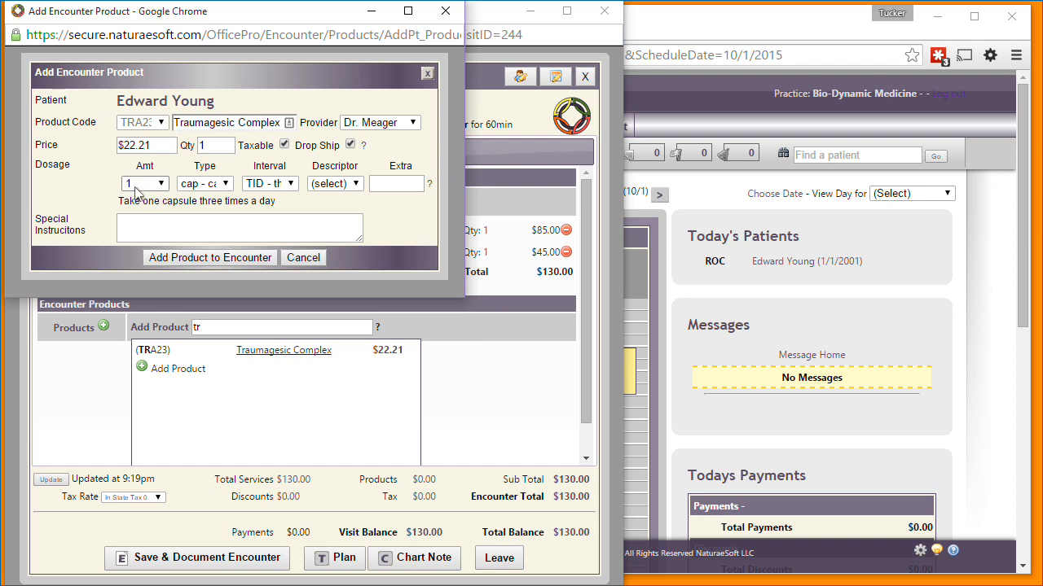
Set the product's dosage to BID - twice a day, ic - between meals, and add it to the encounter.
click(274, 188)
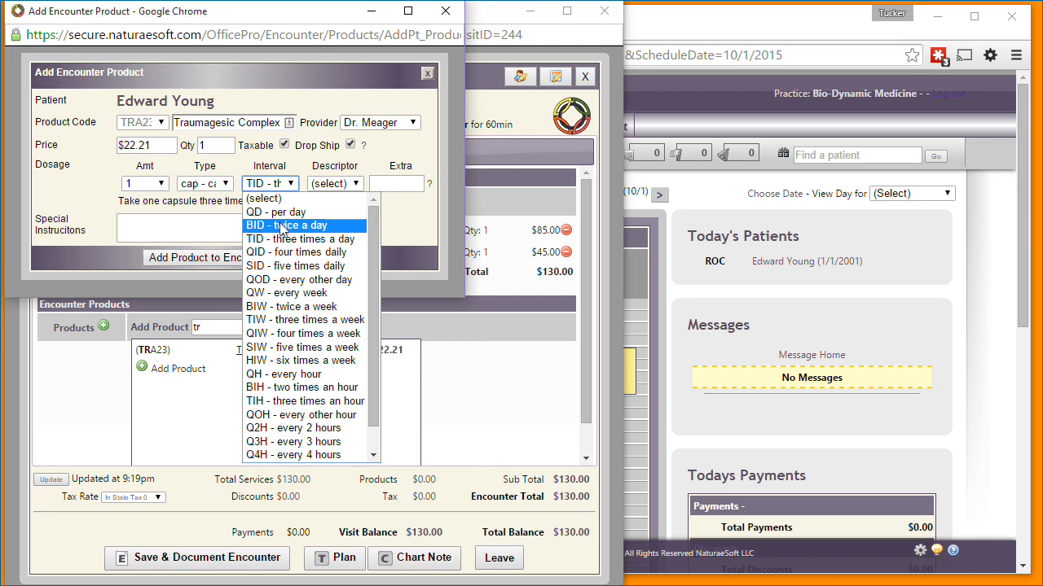
click(281, 226)
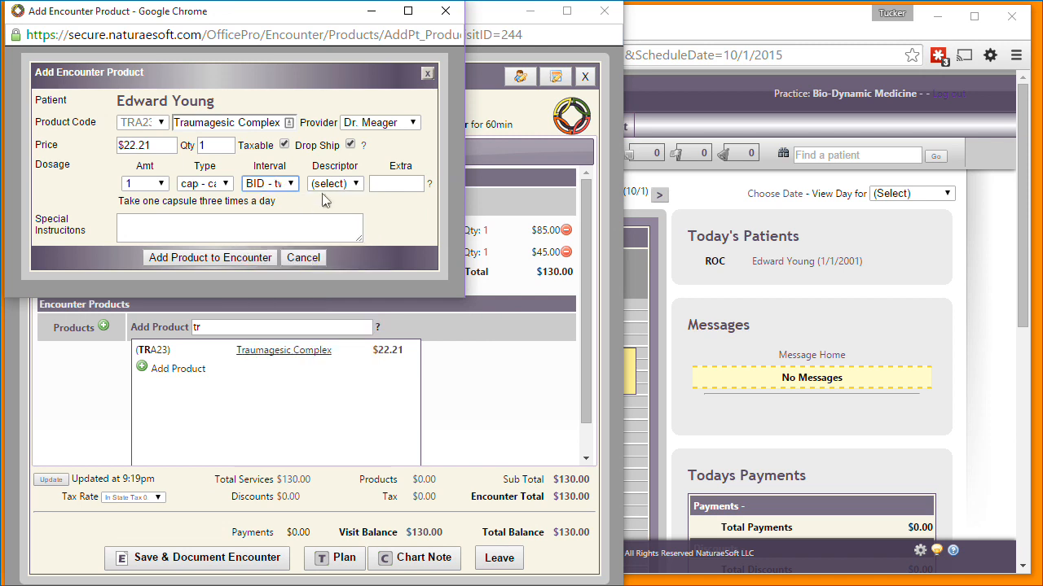
click(330, 185)
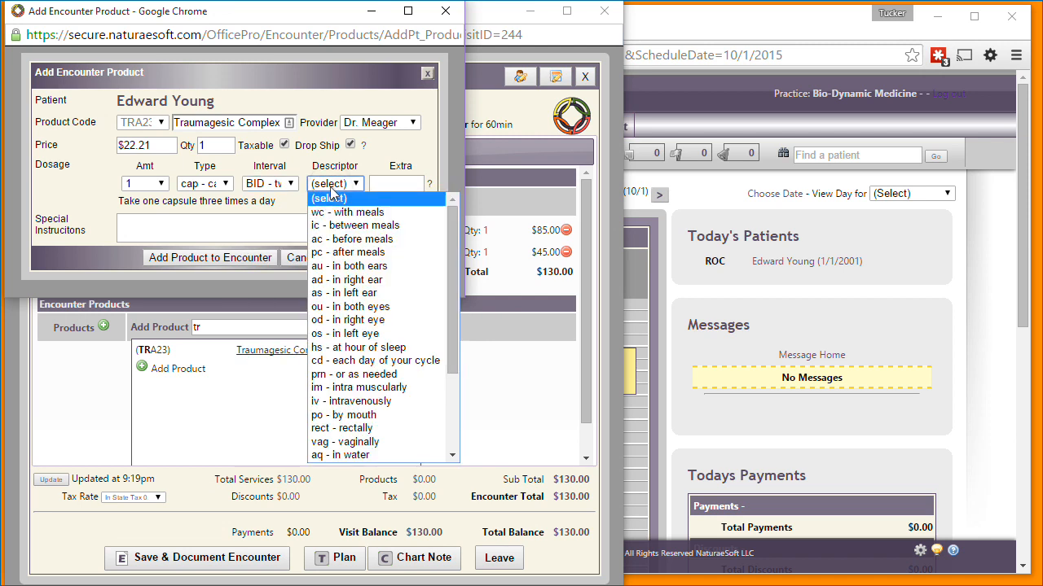
click(342, 226)
click(190, 258)
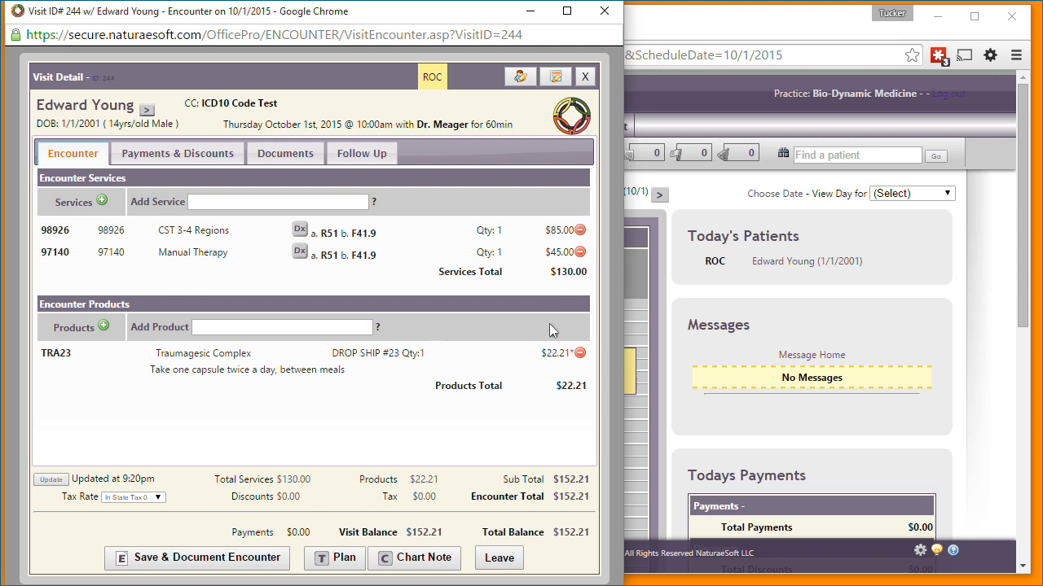
Record a VISAMC - Visa Credit Card payment for the full visit balance, entering the card payment number.
click(175, 159)
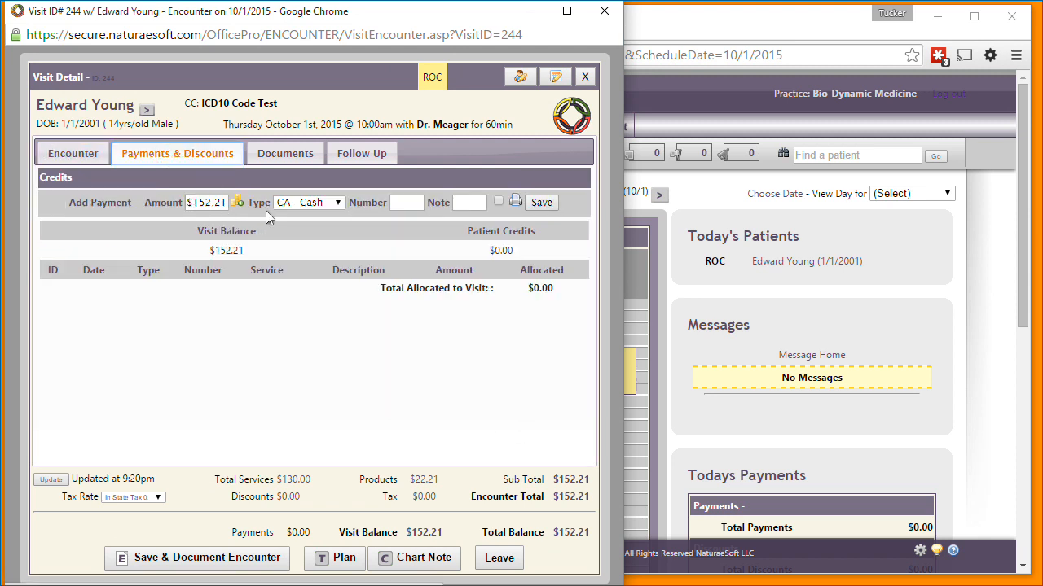
click(297, 204)
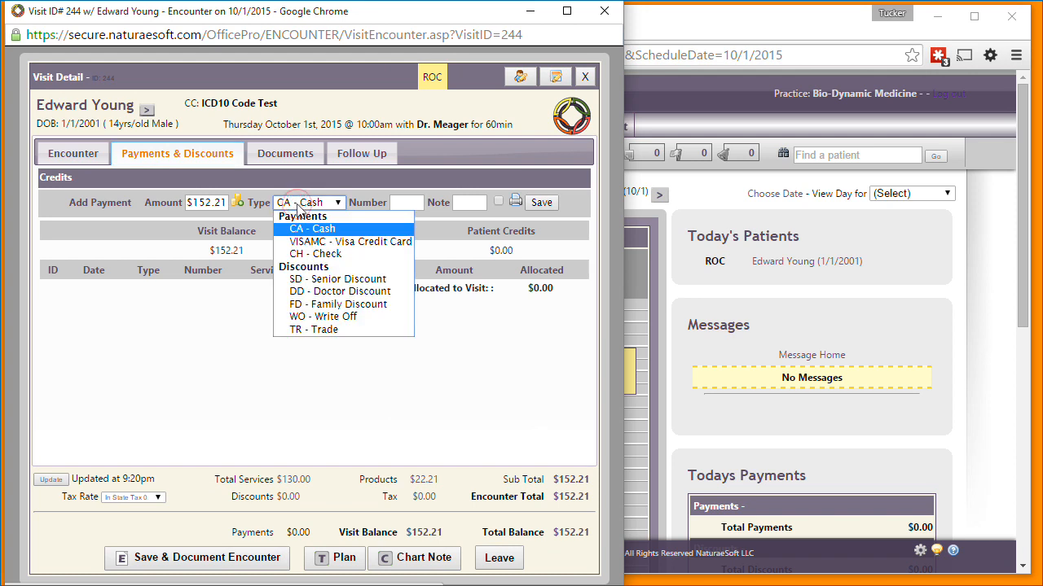
click(322, 242)
click(407, 203)
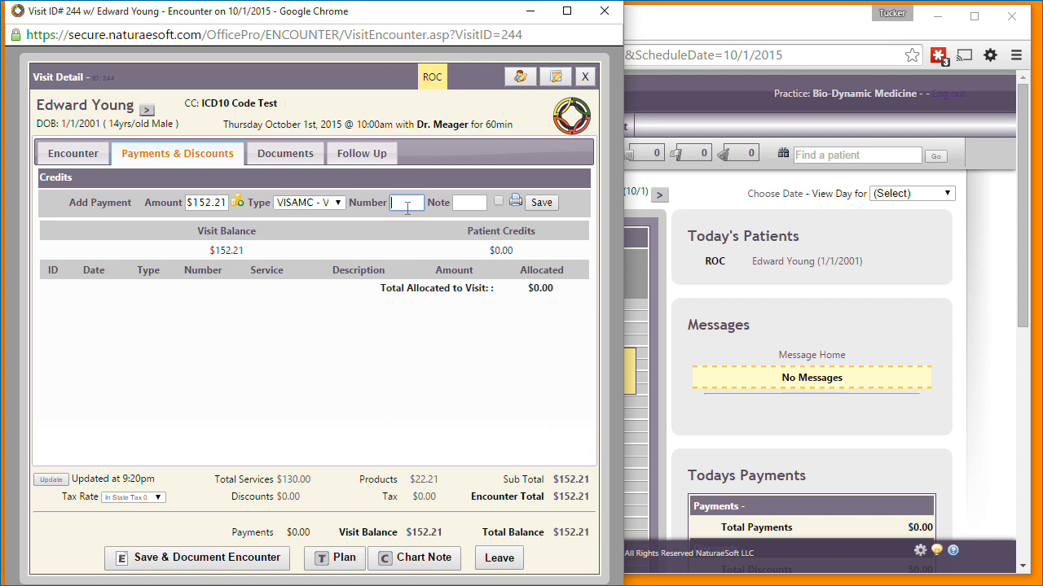
text(234234)
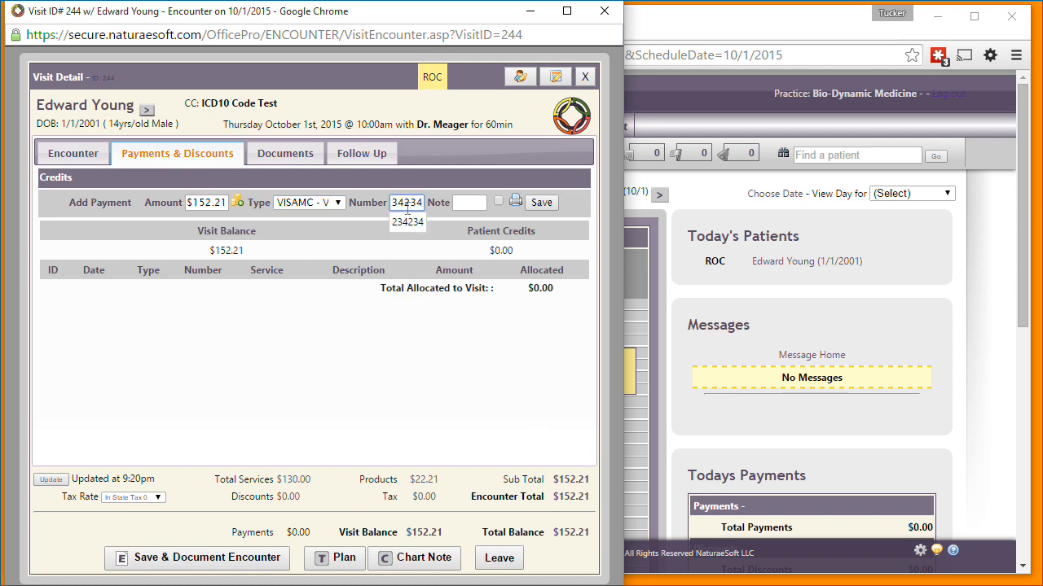
click(543, 201)
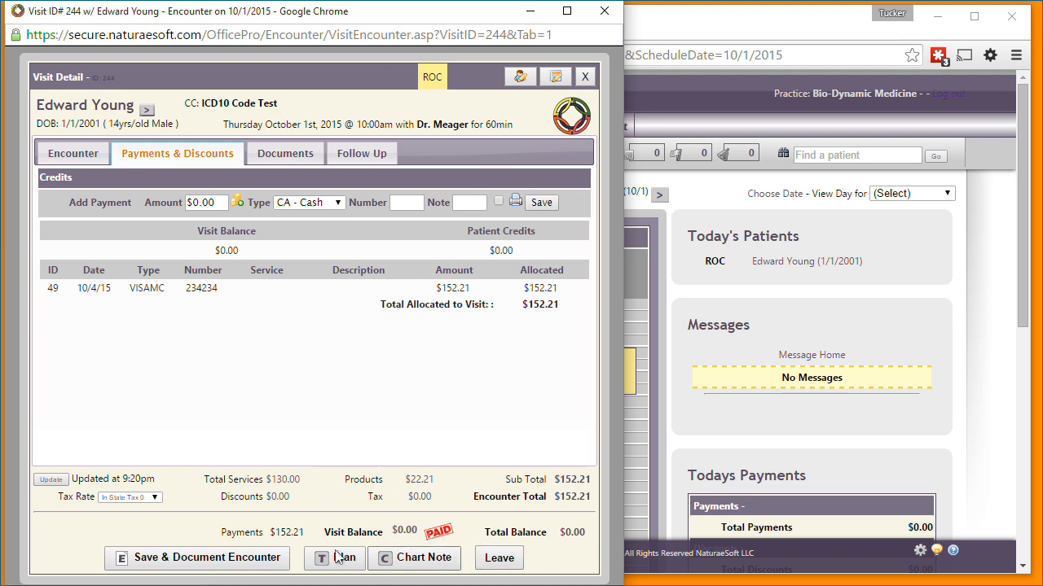
Save and document the encounter, and review the services, products and payments in the generated document.
click(179, 565)
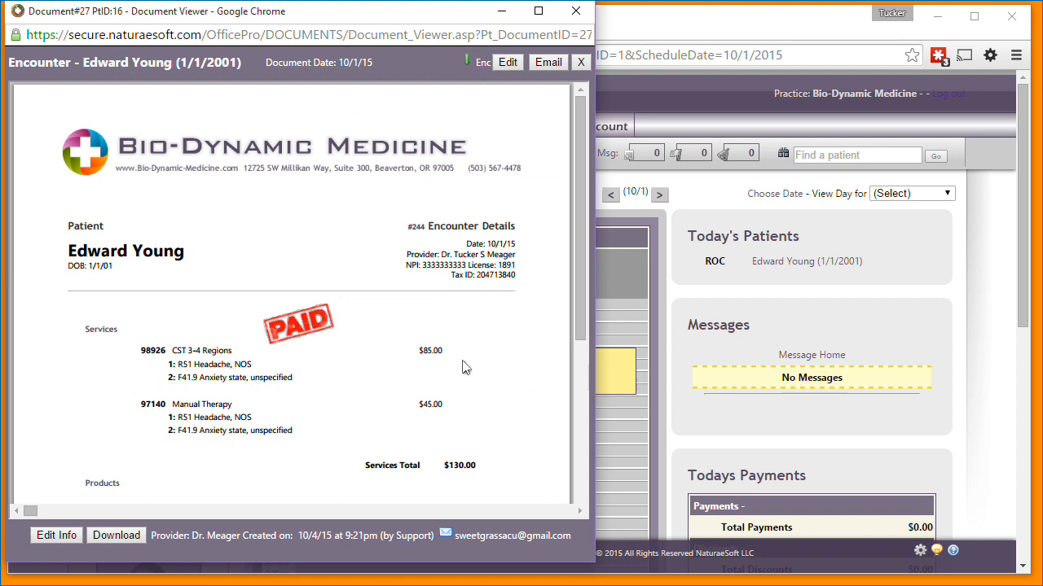
scroll(468, 364, down, 1)
scroll(468, 364, down, 2)
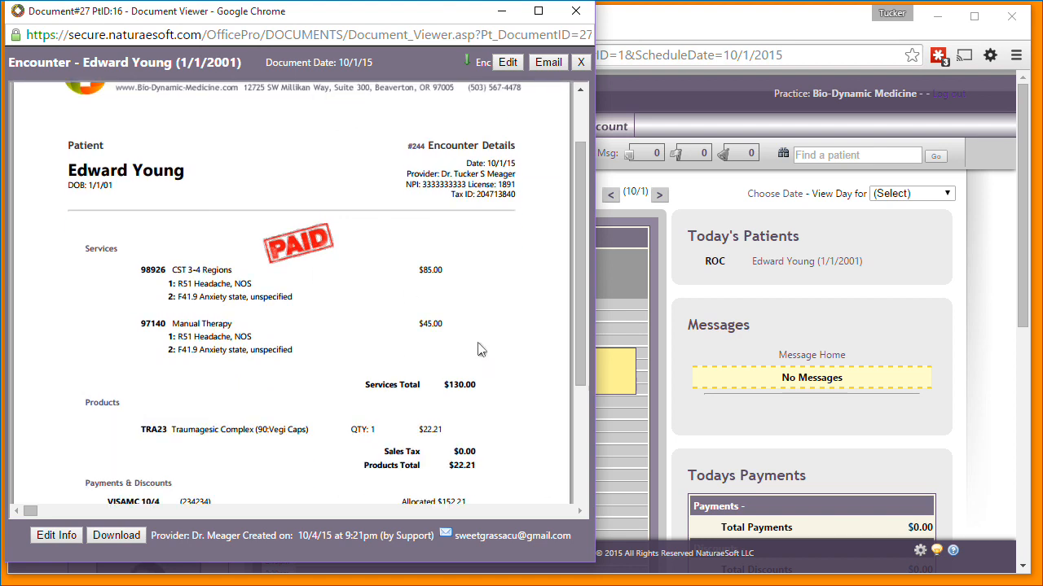
scroll(478, 349, down, 5)
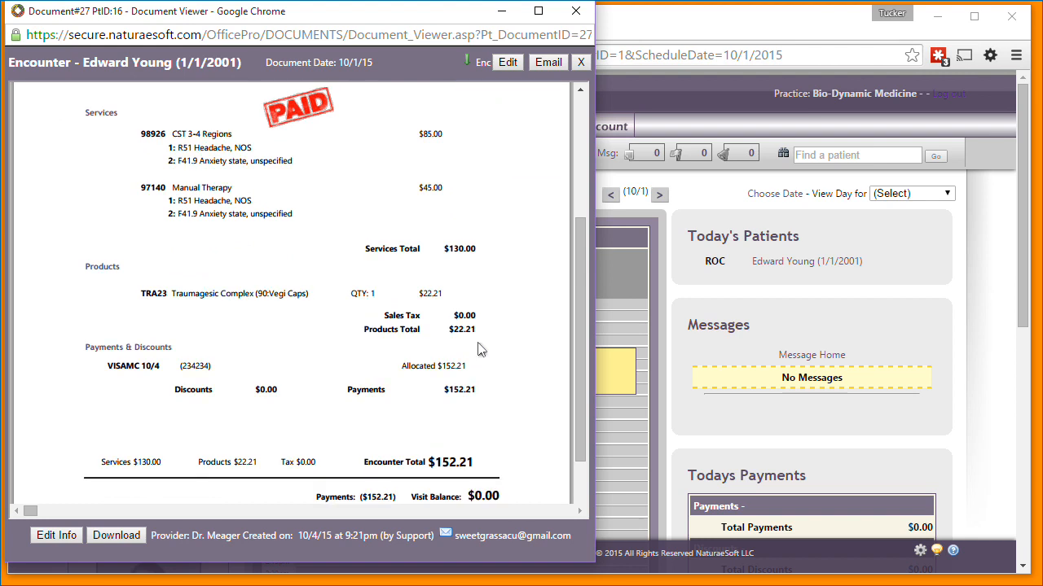
Review the encounter document's totals, services and patient details, and close it.
scroll(478, 348, down, 3)
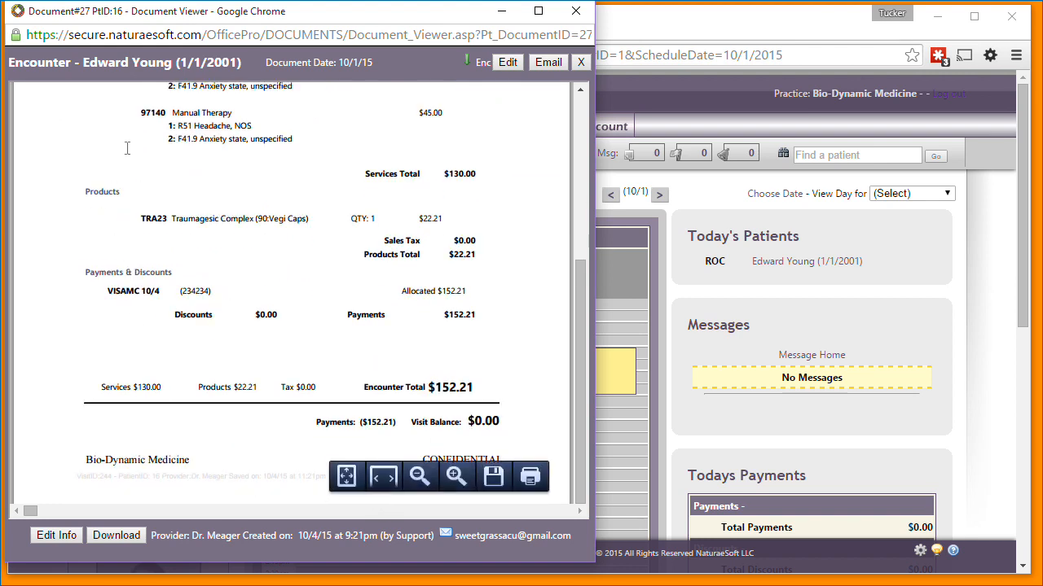
scroll(179, 279, up, 4)
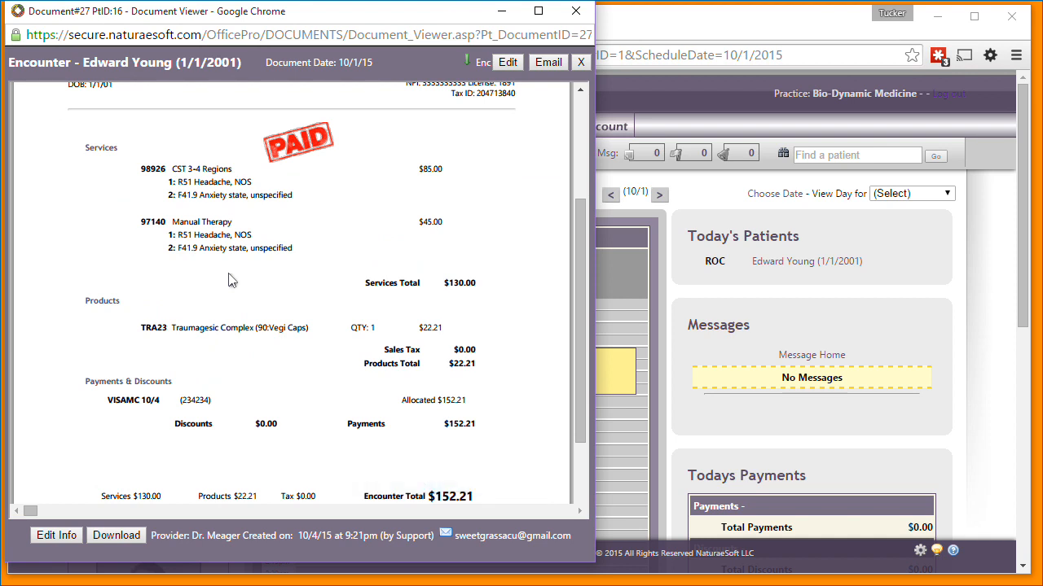
scroll(229, 280, up, 4)
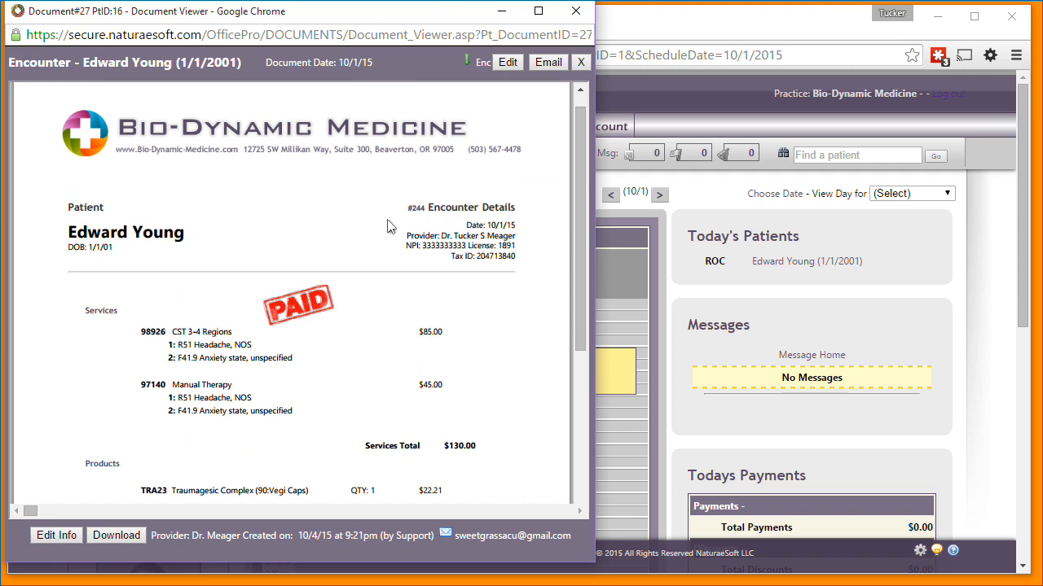
click(581, 62)
Reopen the encounter document from the 10:00am appointment on the daily schedule and open its encounter for editing.
mouse_move(399, 368)
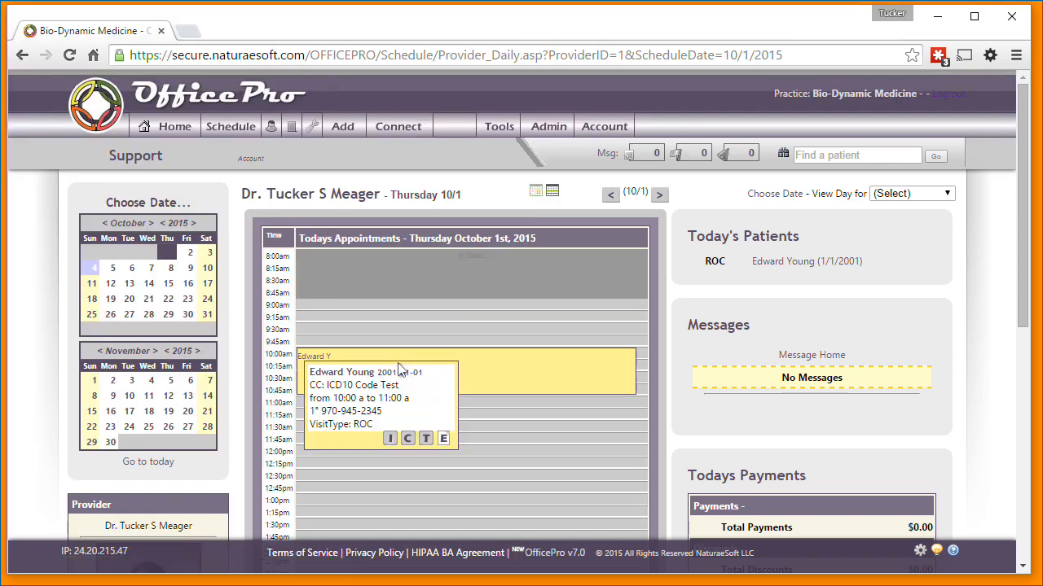
click(446, 443)
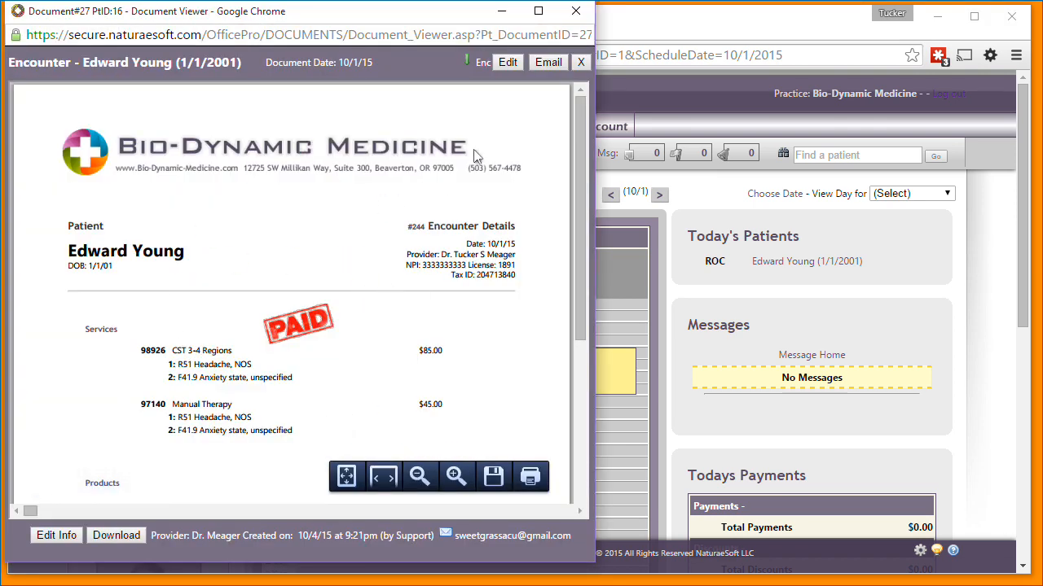
click(508, 62)
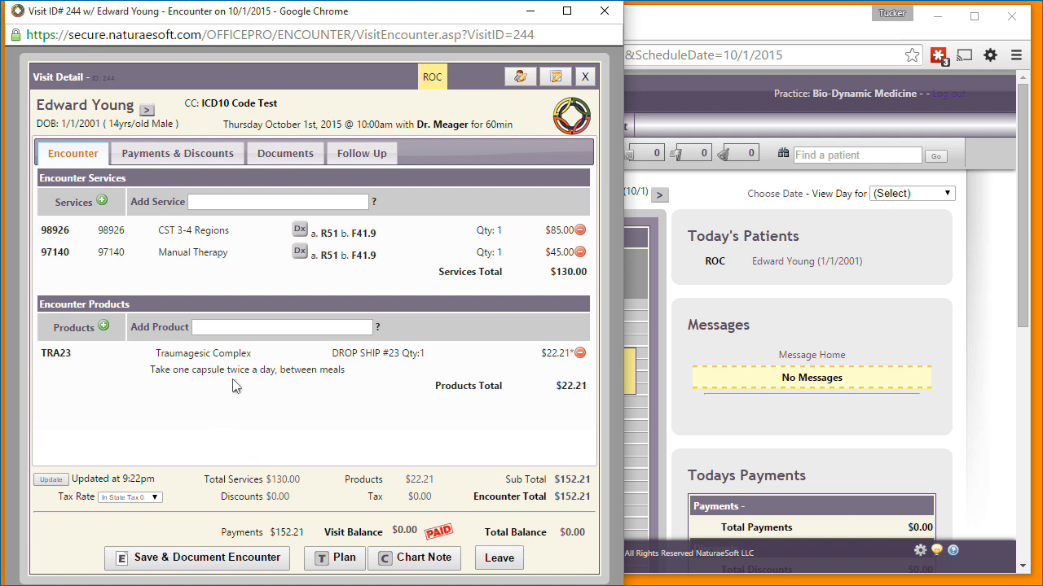
Create a superbill and a shipping invoice from the visit's documents, viewing and closing each one.
click(283, 156)
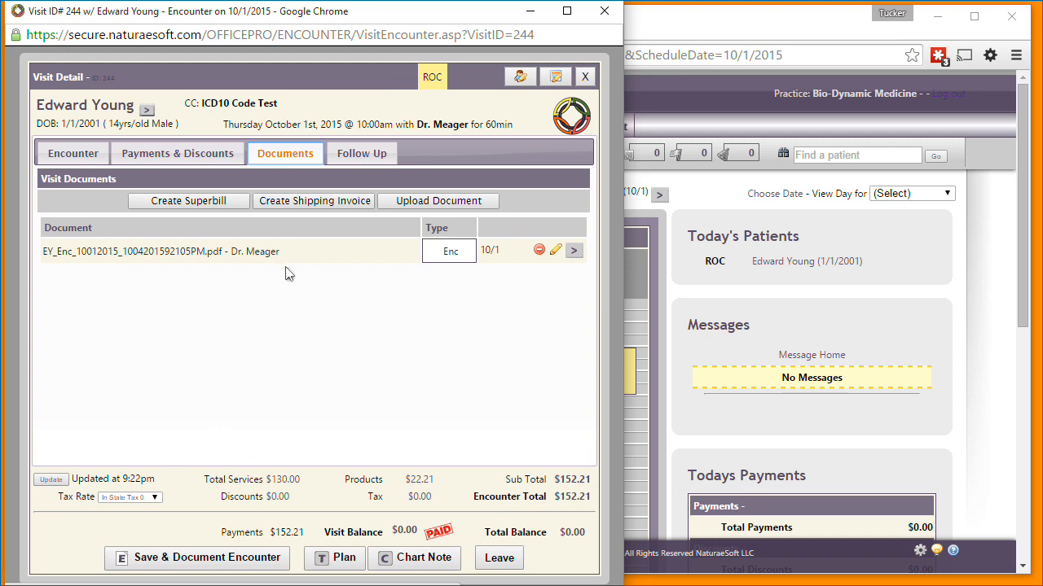
click(167, 205)
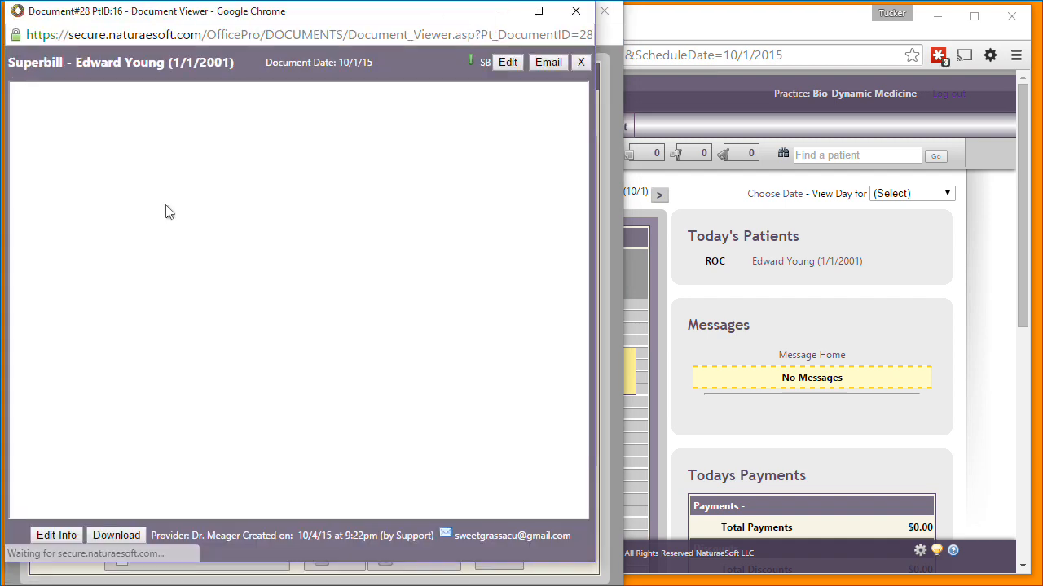
scroll(240, 411, down, 2)
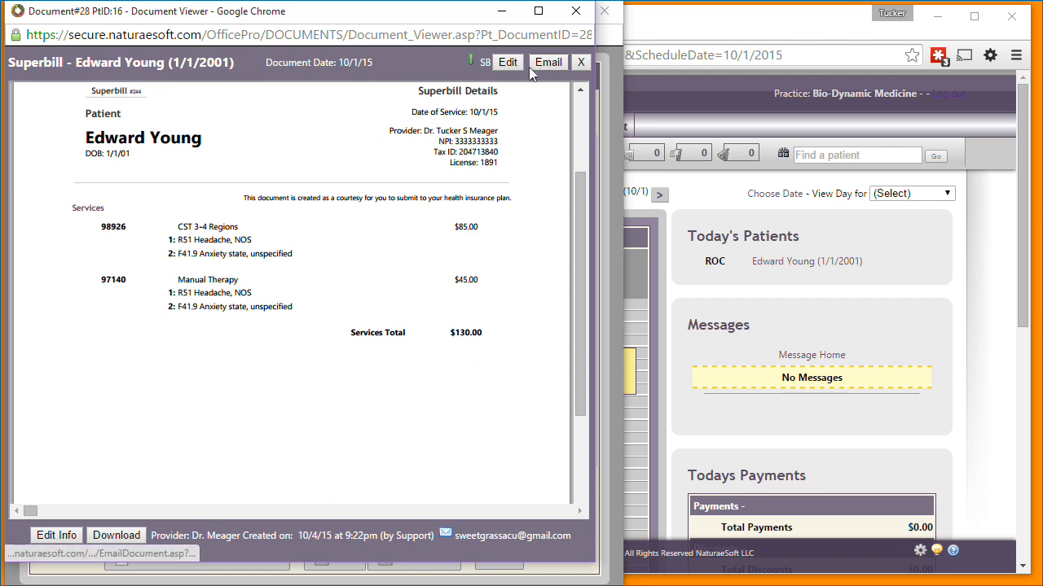
click(576, 10)
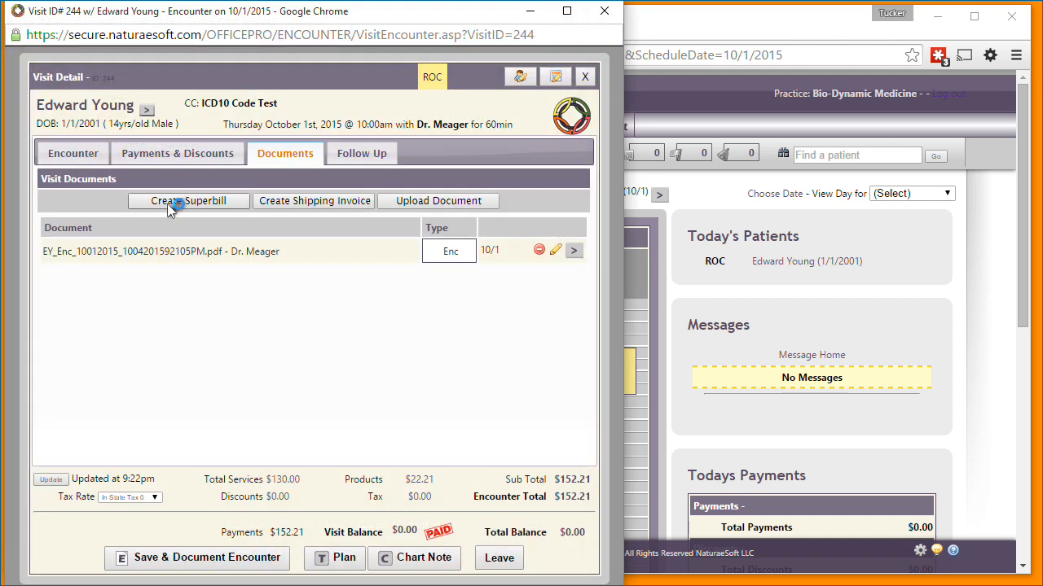
click(310, 201)
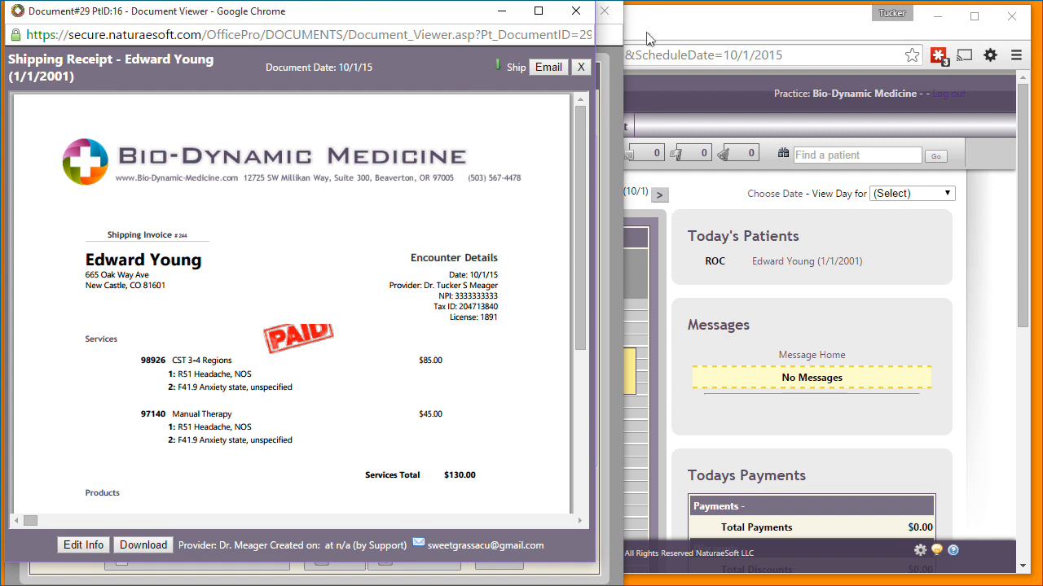
click(576, 12)
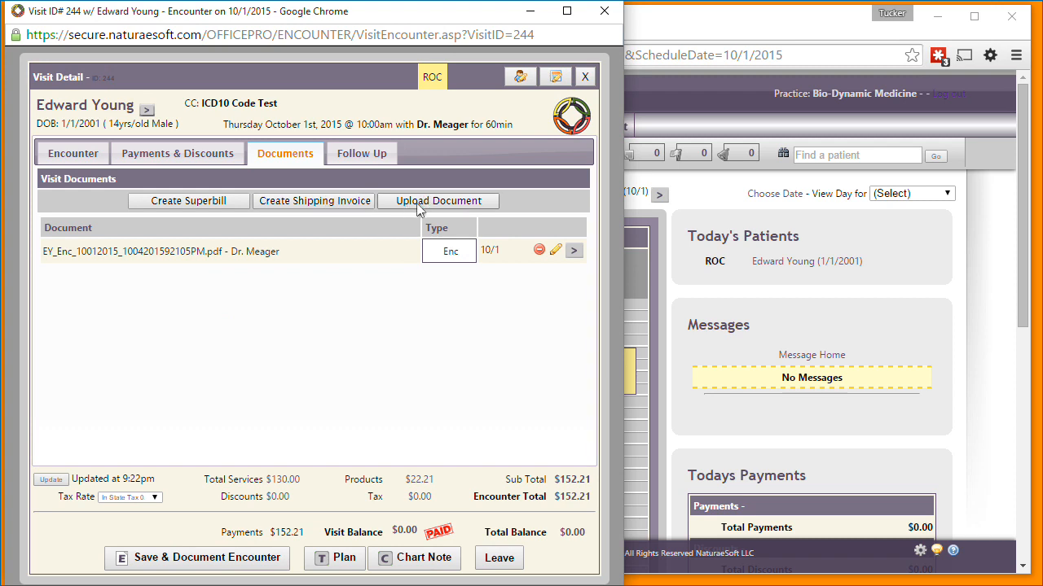
Add a follow-up reminder of type Call dated 10/28/2015, assigned to the visit's doctor.
click(343, 162)
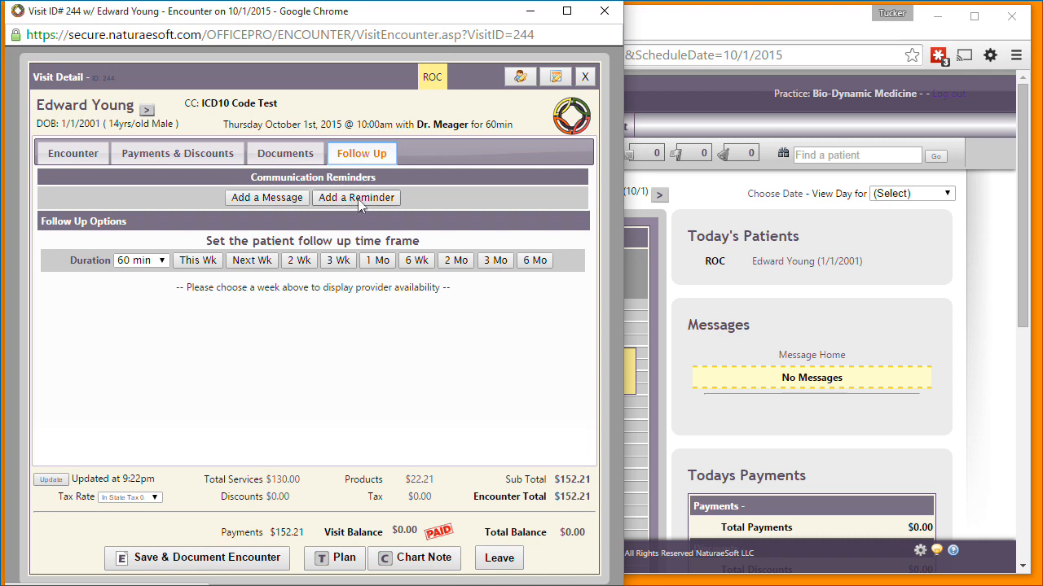
click(359, 199)
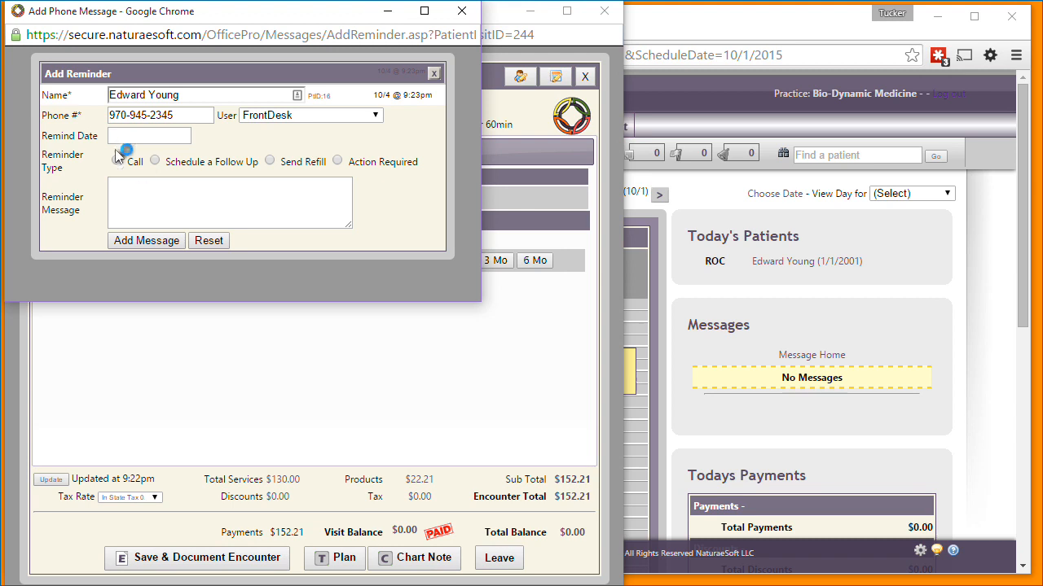
click(118, 136)
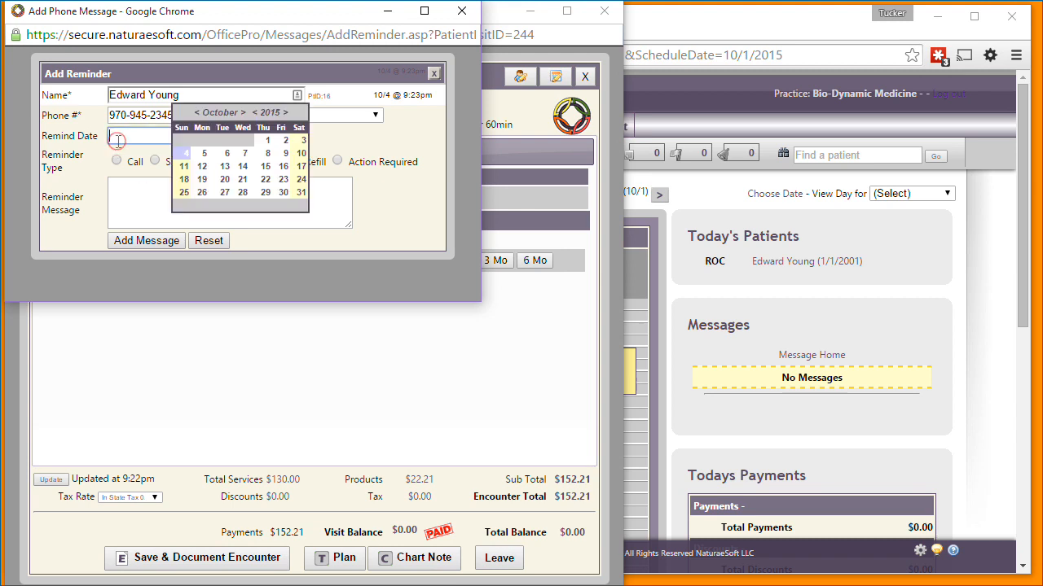
click(242, 193)
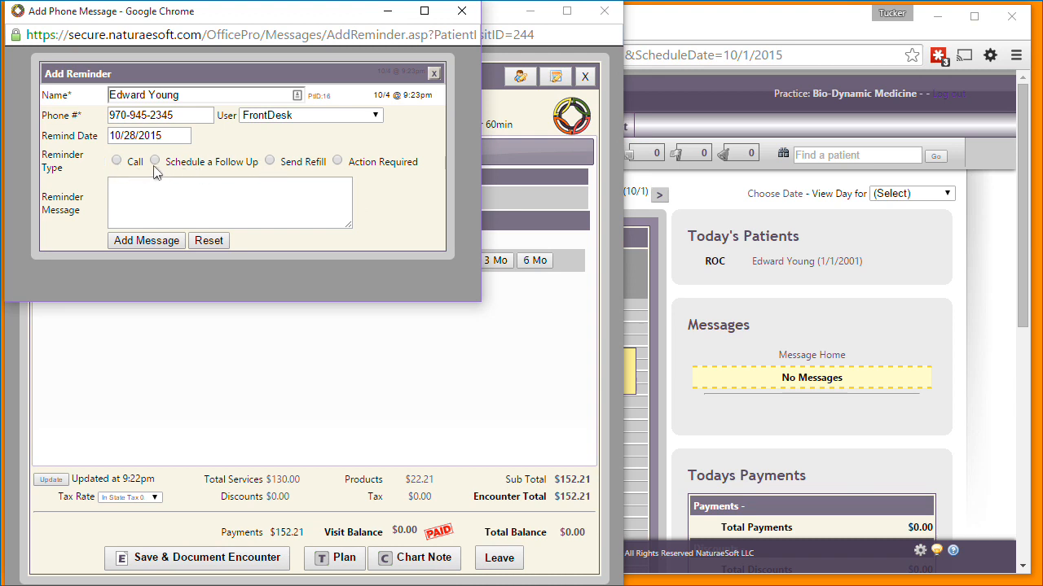
click(116, 161)
click(324, 115)
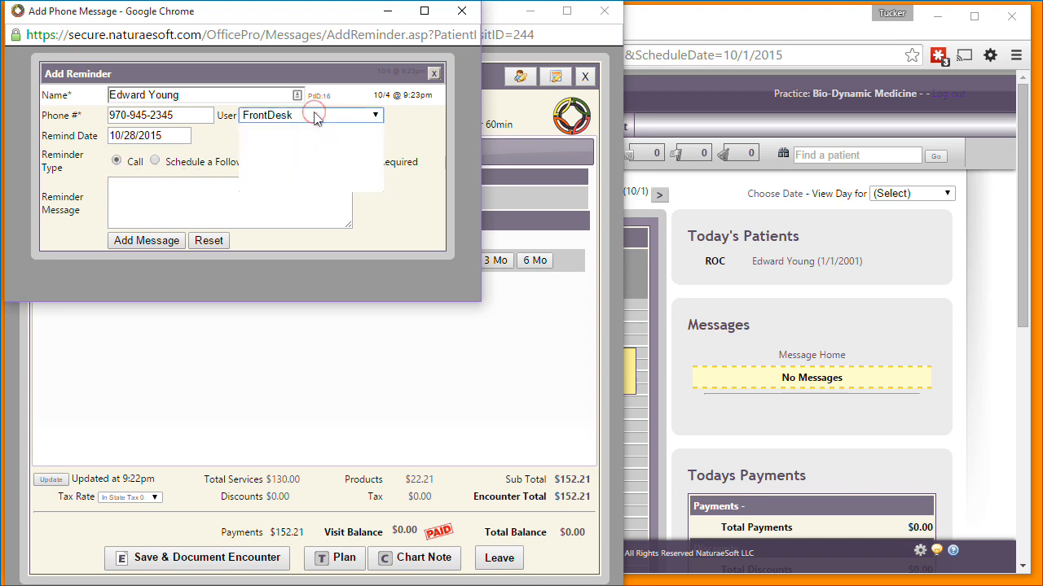
click(274, 171)
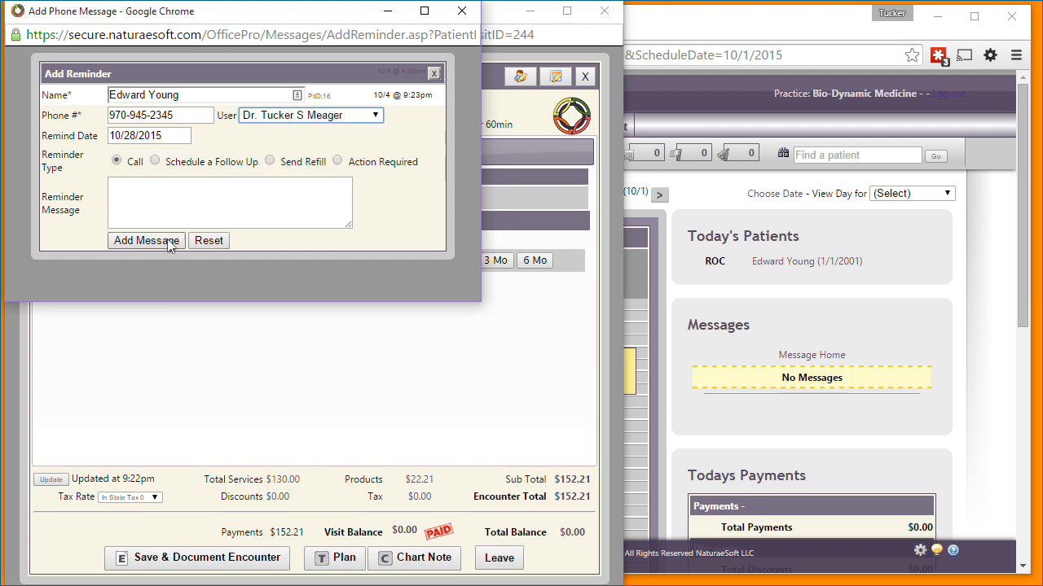
click(141, 242)
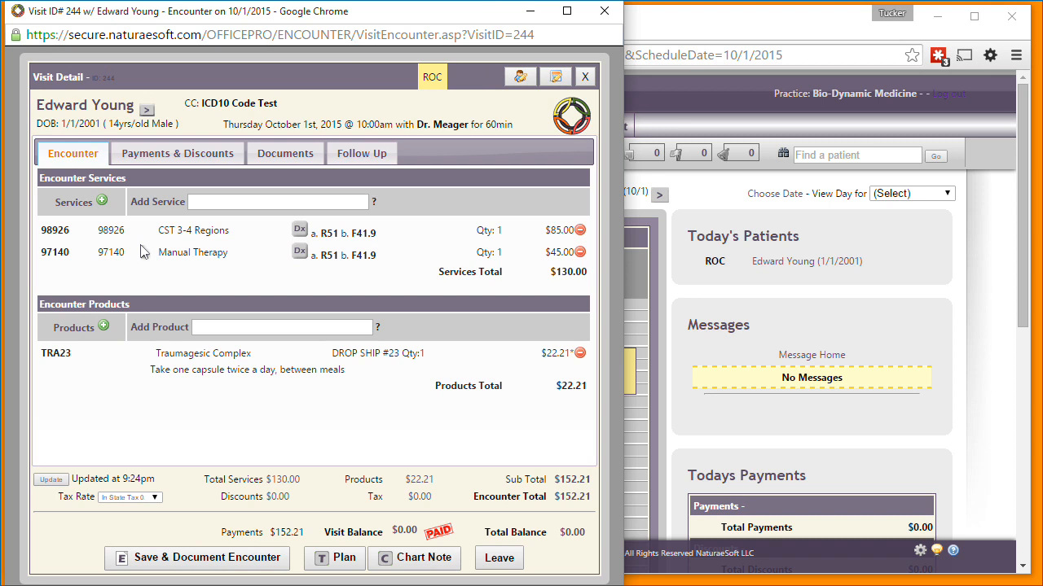
Schedule a 30 min follow-up visit for next week, on Monday 10/12/15 at 9:00am.
click(368, 157)
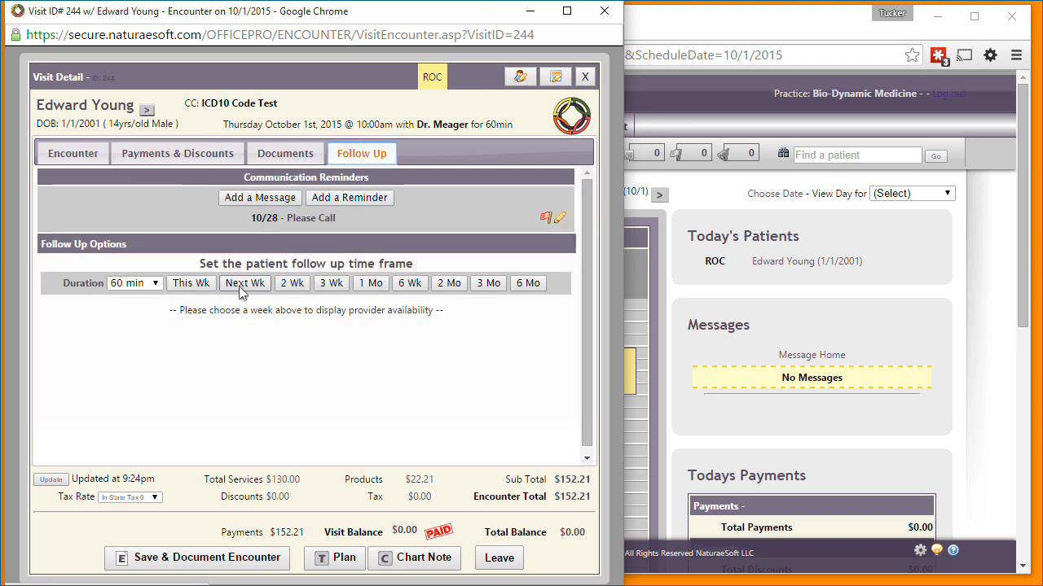
click(147, 284)
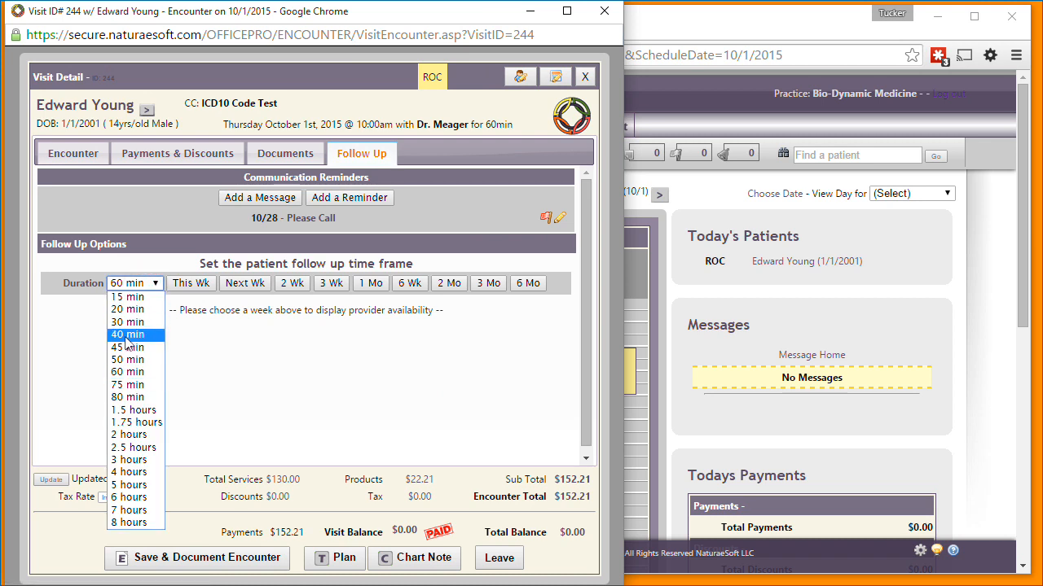
click(128, 322)
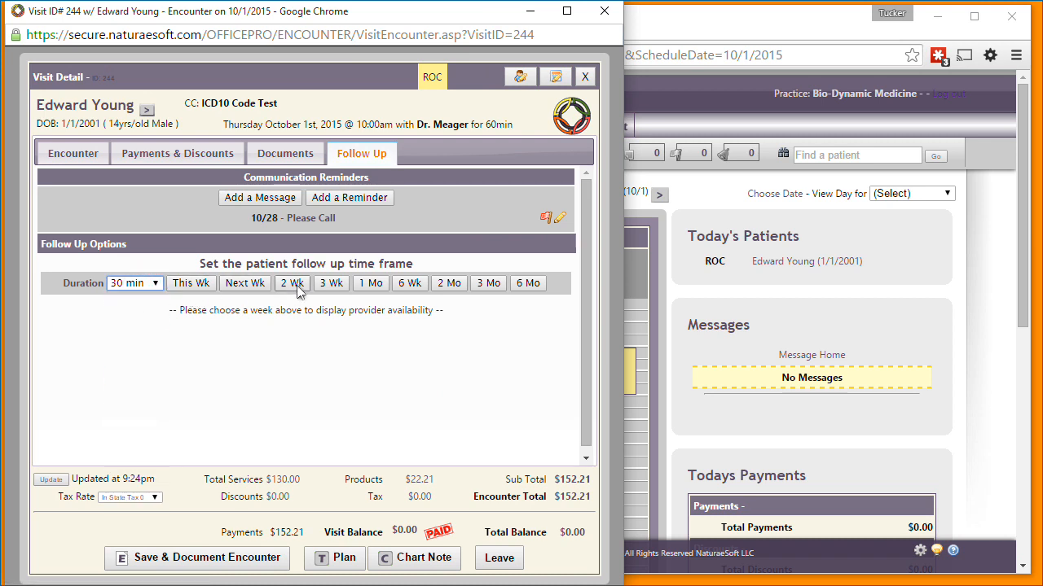
click(254, 285)
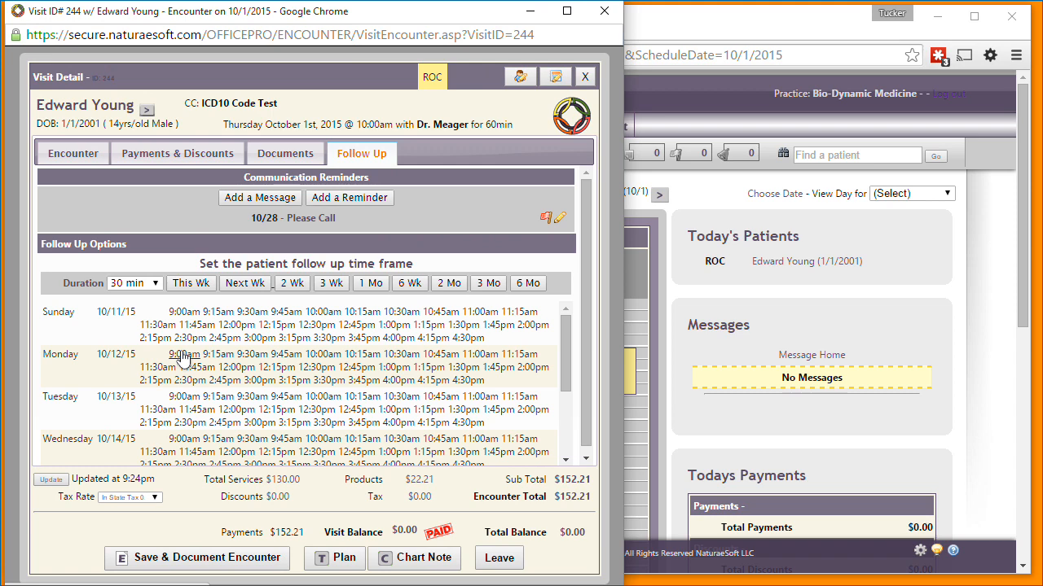
click(183, 355)
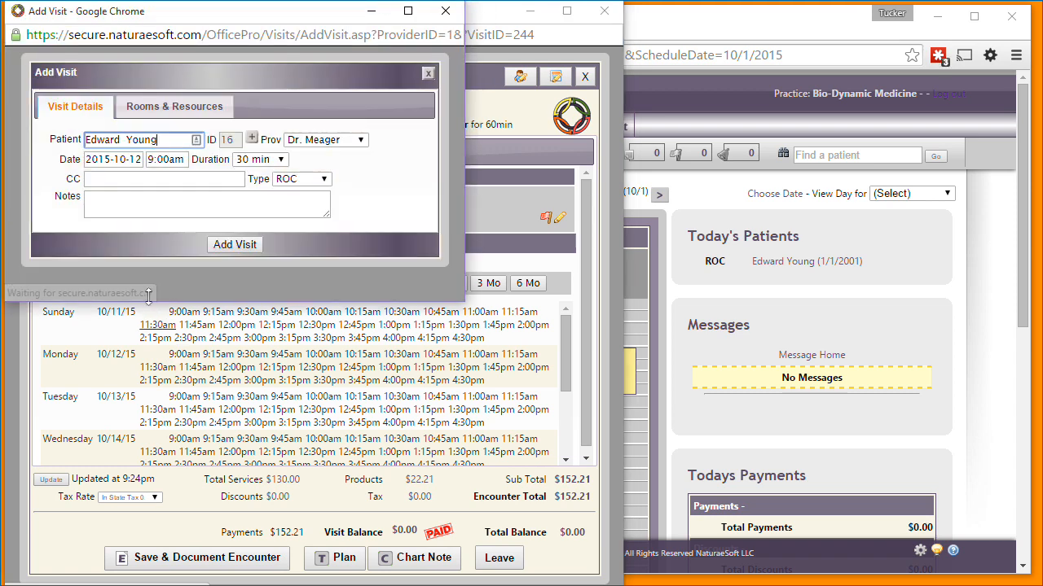
click(234, 244)
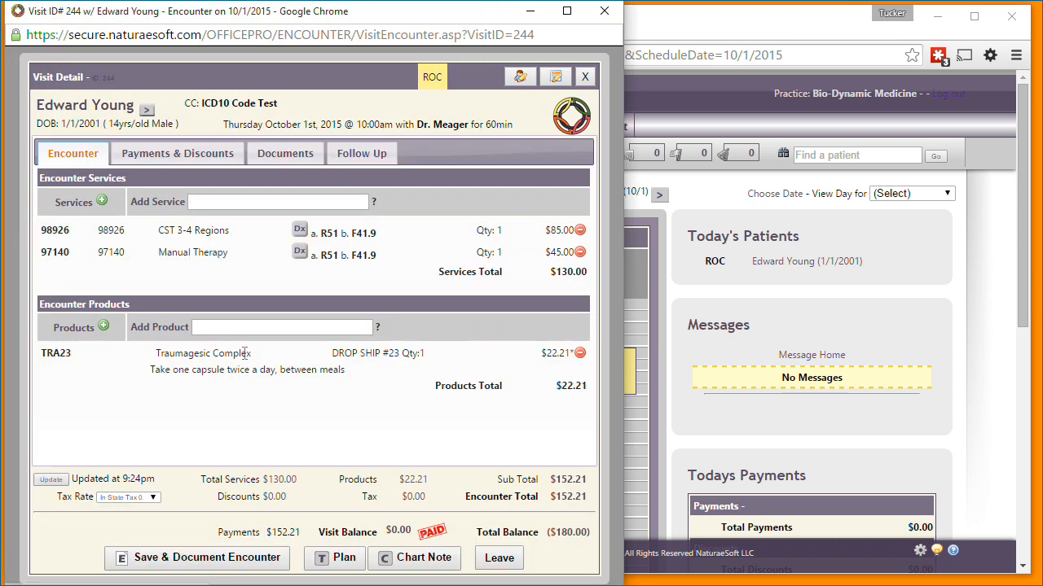
Save and document the encounter again, and check the next-appointment note in the new document.
click(160, 560)
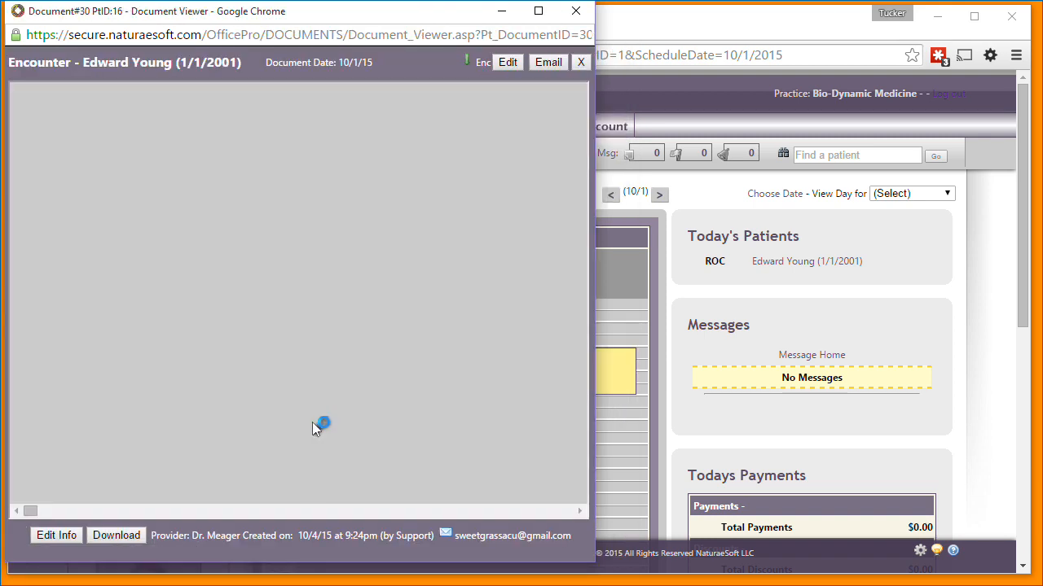
scroll(321, 413, down, 4)
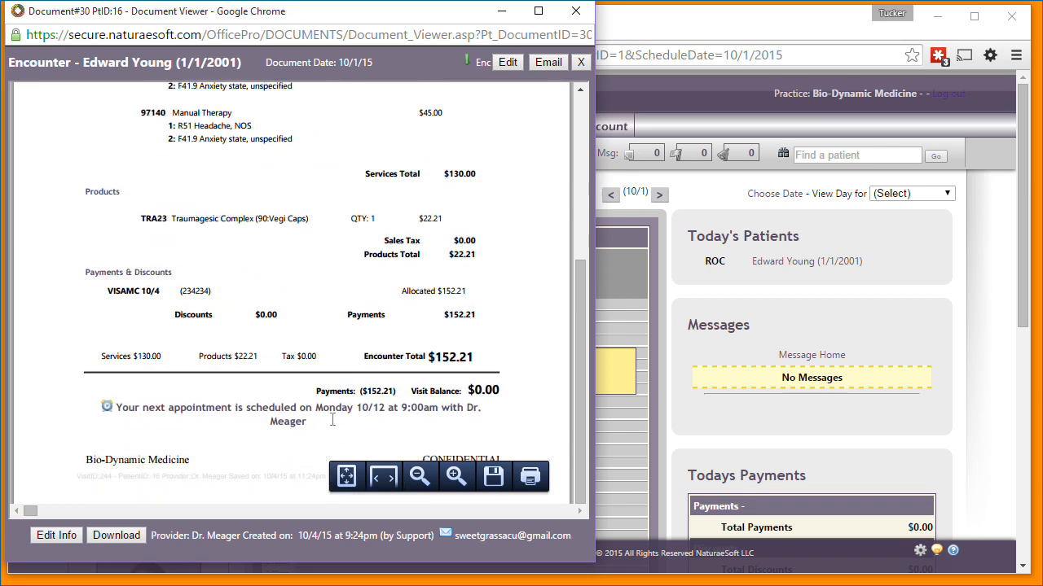
drag(323, 407, 119, 413)
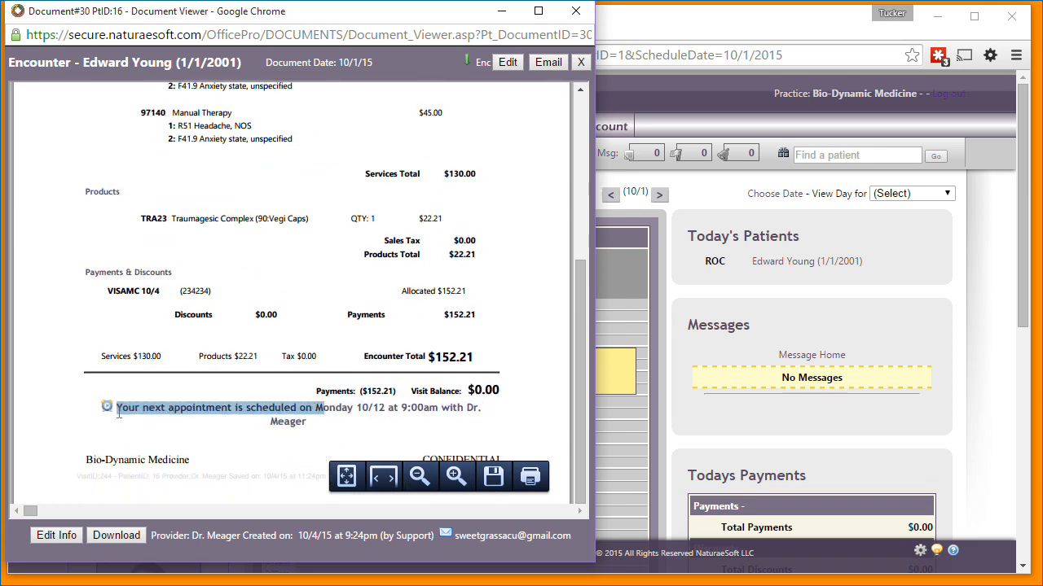
click(173, 405)
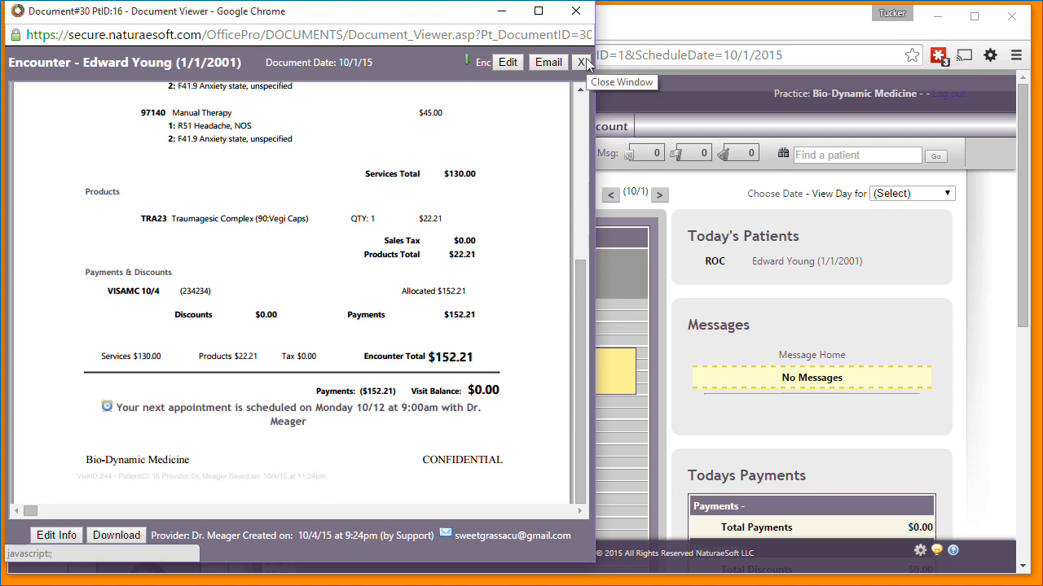
mouse_move(275, 489)
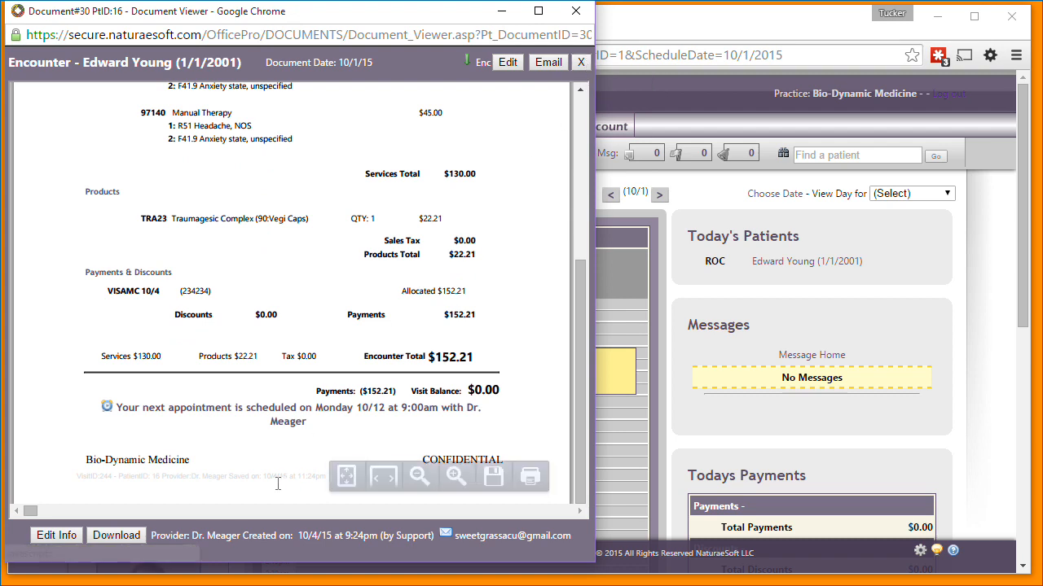